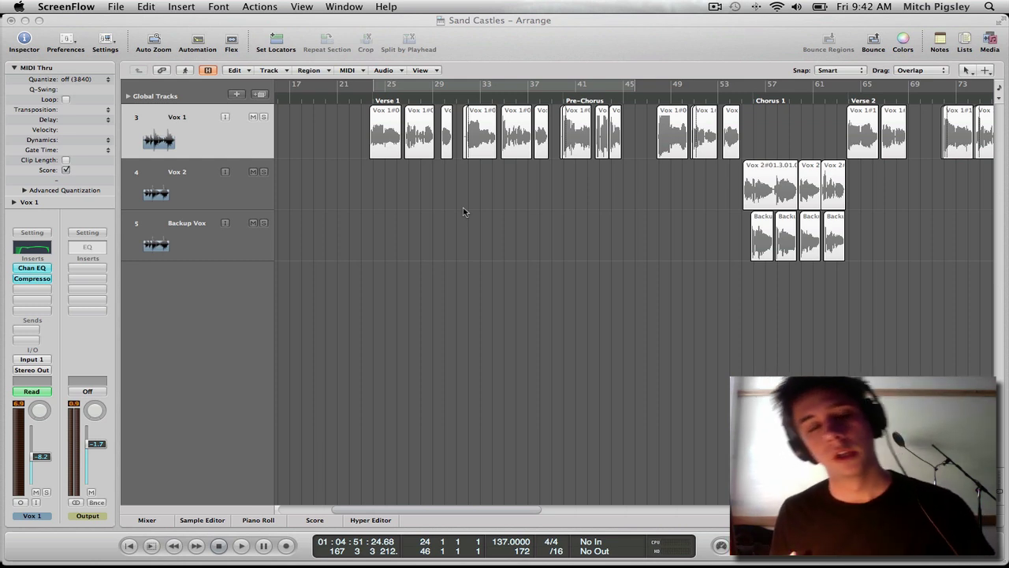
{"action": "left_click_drag", "start_coordinate": [320, 129], "coordinate": [809, 134]}
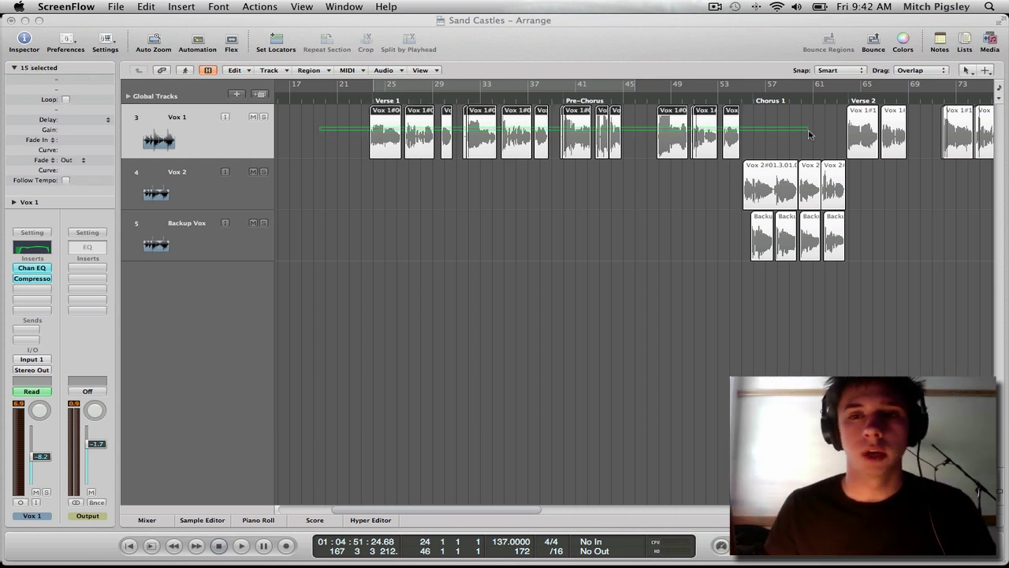
{"action": "left_click", "coordinate": [808, 134]}
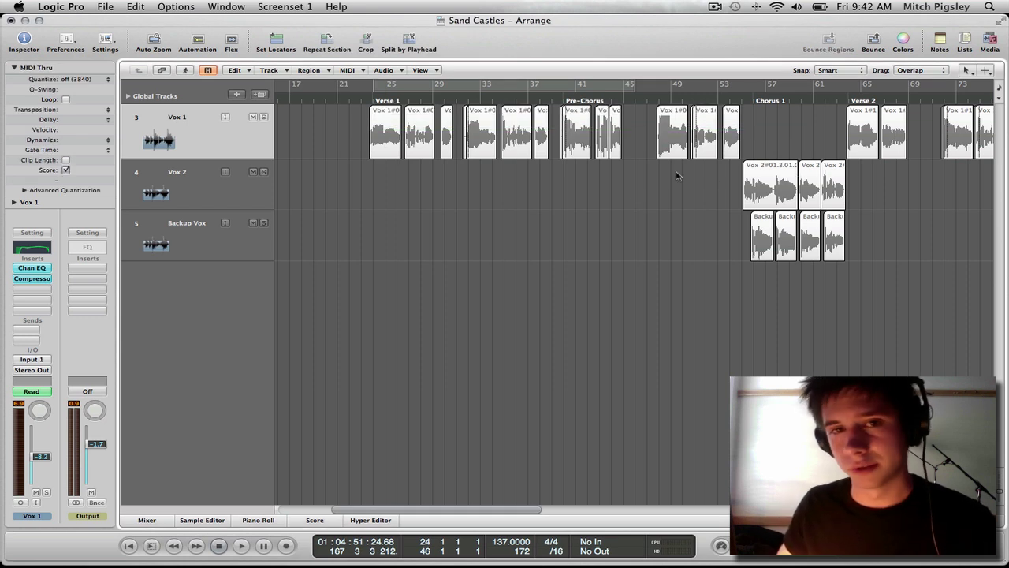
Step: Add a send to Bus 10 on the Vox 1 channel strip
{"action": "left_click", "coordinate": [26, 330]}
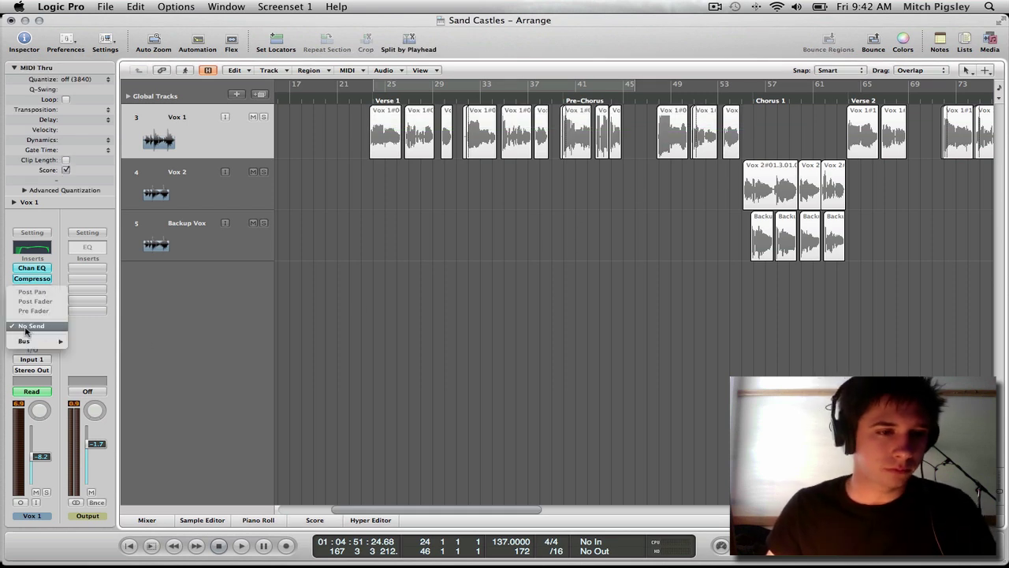
{"action": "mouse_move", "coordinate": [49, 342]}
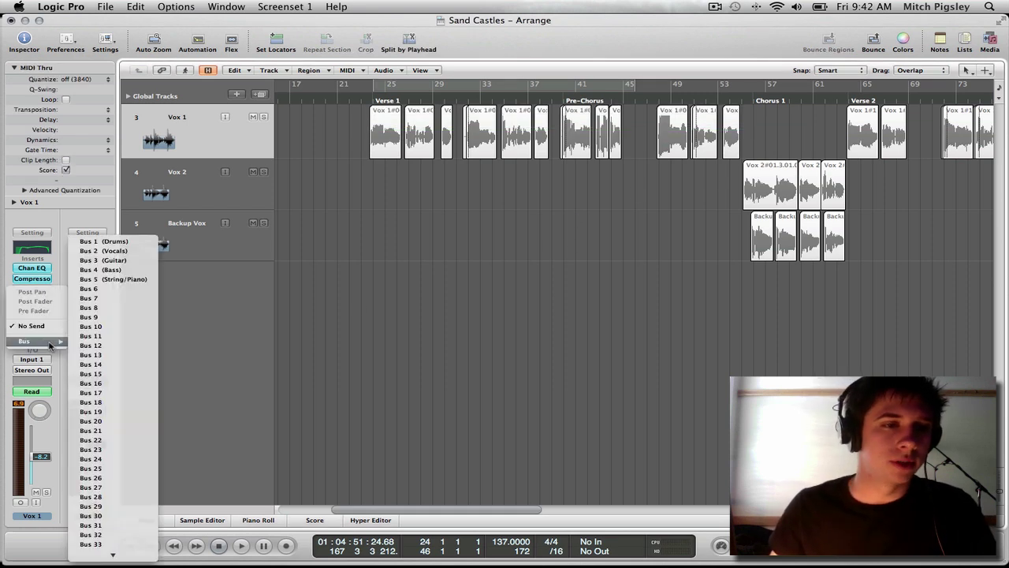
{"action": "left_click", "coordinate": [126, 326]}
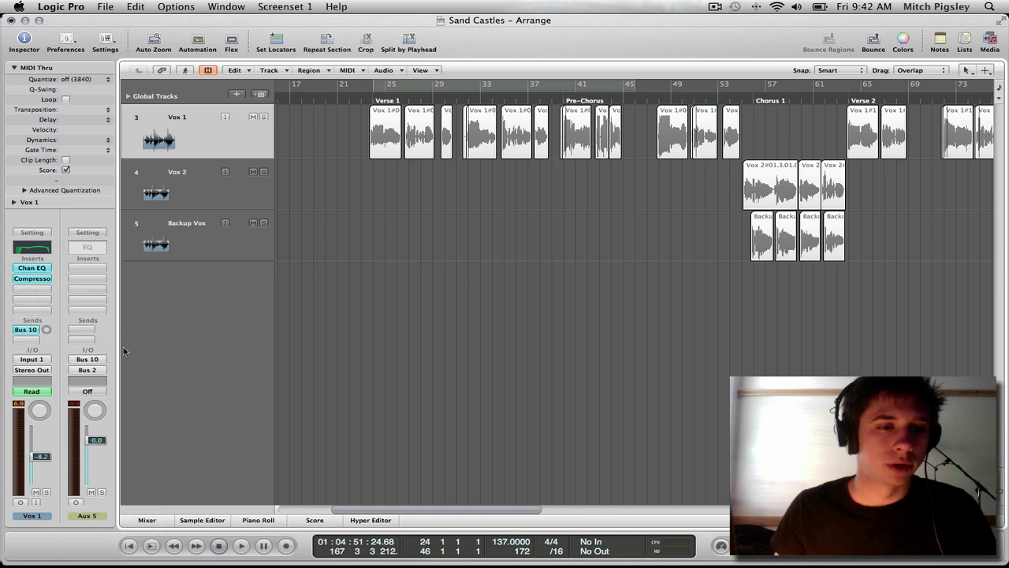
Step: Route the output of the aux channel fed by Bus 10 to Stereo Out
{"action": "left_click", "coordinate": [86, 370]}
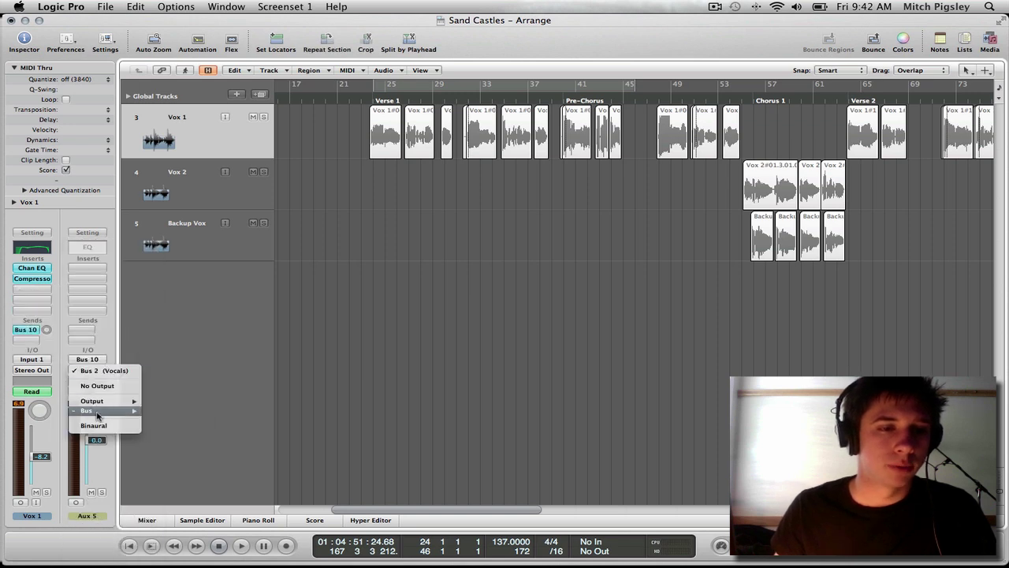
{"action": "mouse_move", "coordinate": [98, 411]}
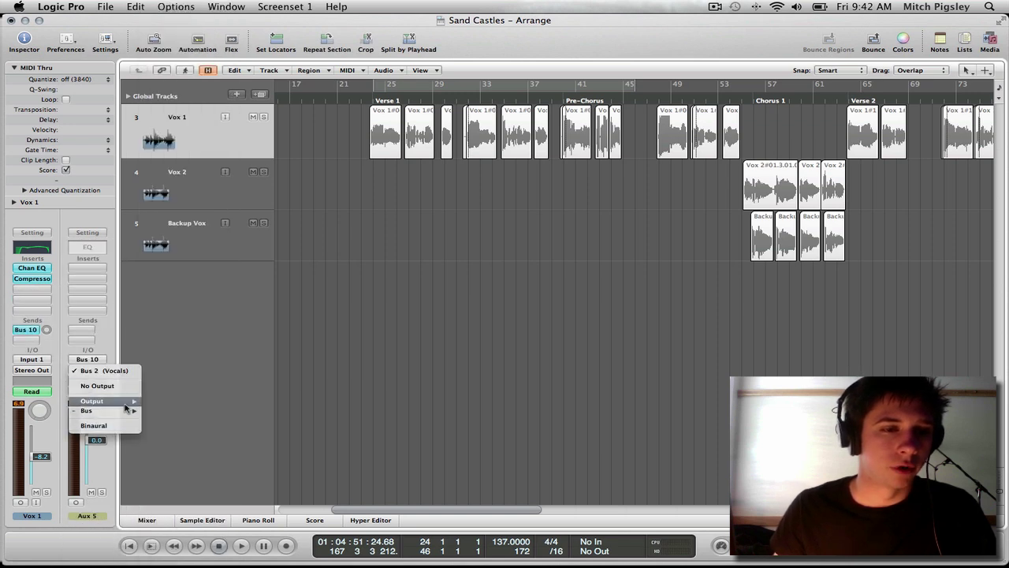
{"action": "left_click", "coordinate": [153, 404]}
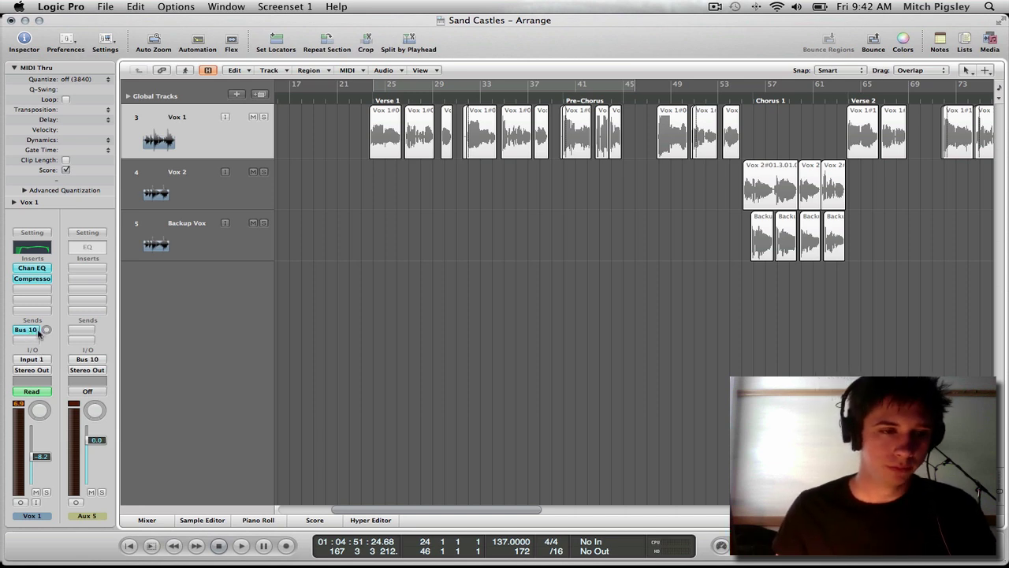
{"action": "left_click_drag", "start_coordinate": [47, 333], "coordinate": [73, 507]}
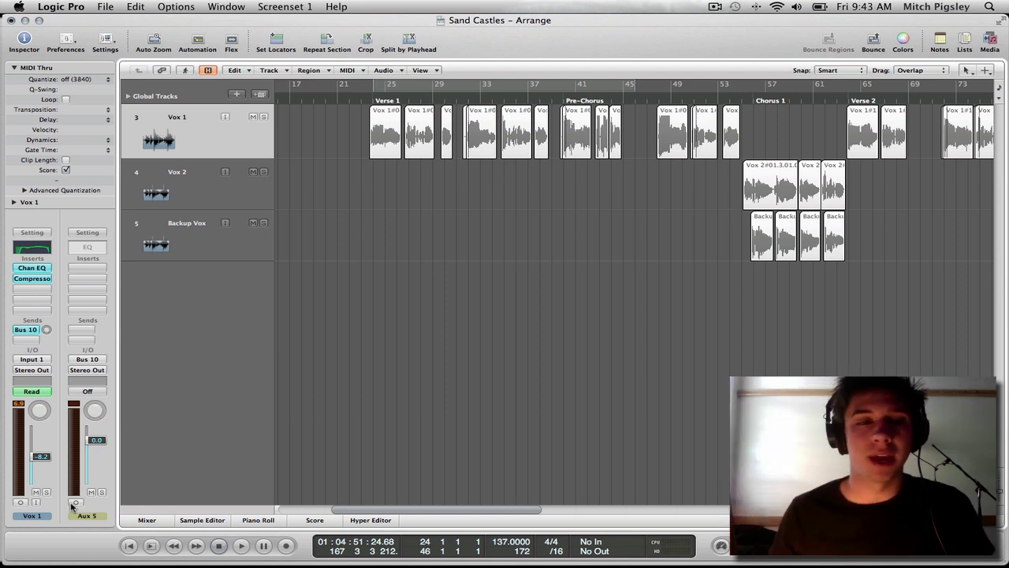
{"action": "left_click_drag", "start_coordinate": [46, 329], "coordinate": [45, 251]}
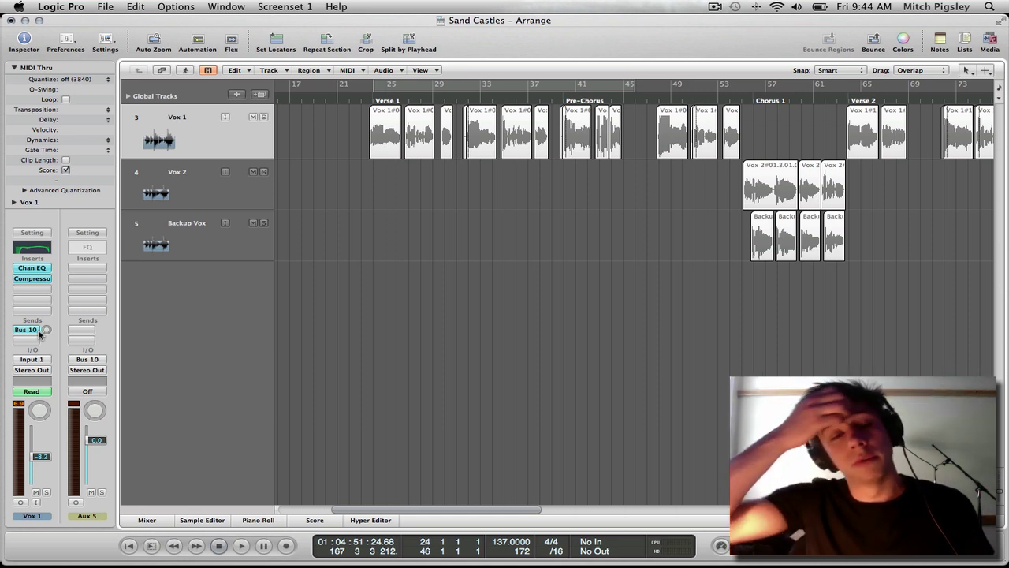
Step: Insert the Space Designer reverb in the first insert slot of the Bus 10 aux channel
{"action": "left_click", "coordinate": [92, 269]}
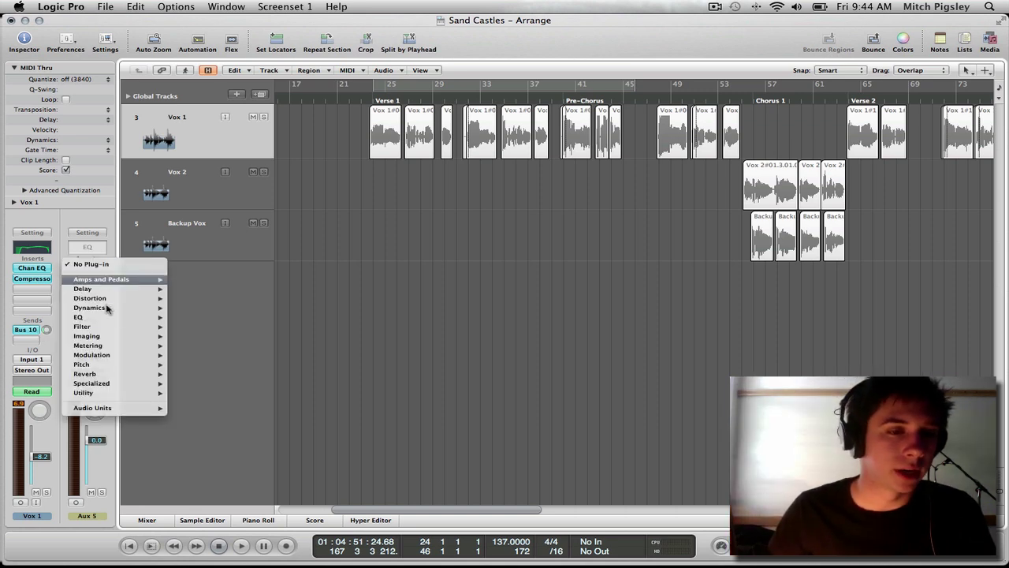
{"action": "mouse_move", "coordinate": [124, 373]}
{"action": "mouse_move", "coordinate": [180, 375]}
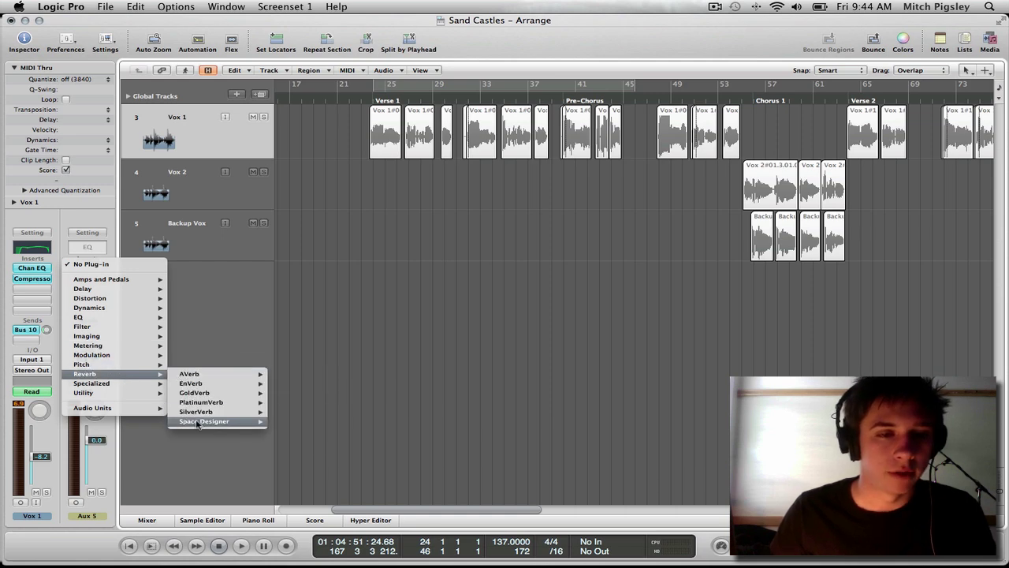
{"action": "mouse_move", "coordinate": [236, 421]}
{"action": "left_click", "coordinate": [295, 431]}
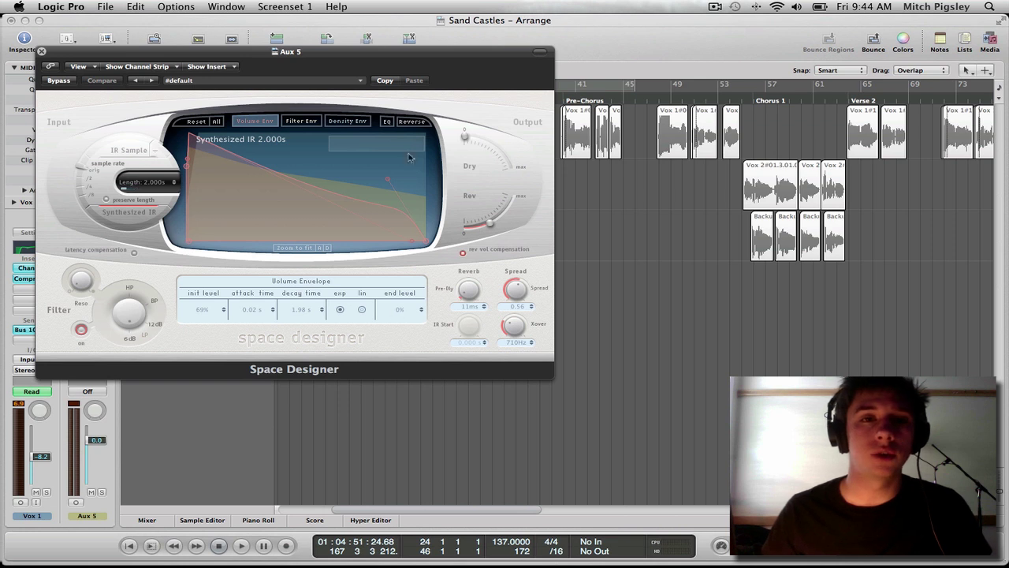
{"action": "left_click_drag", "start_coordinate": [306, 59], "coordinate": [452, 91]}
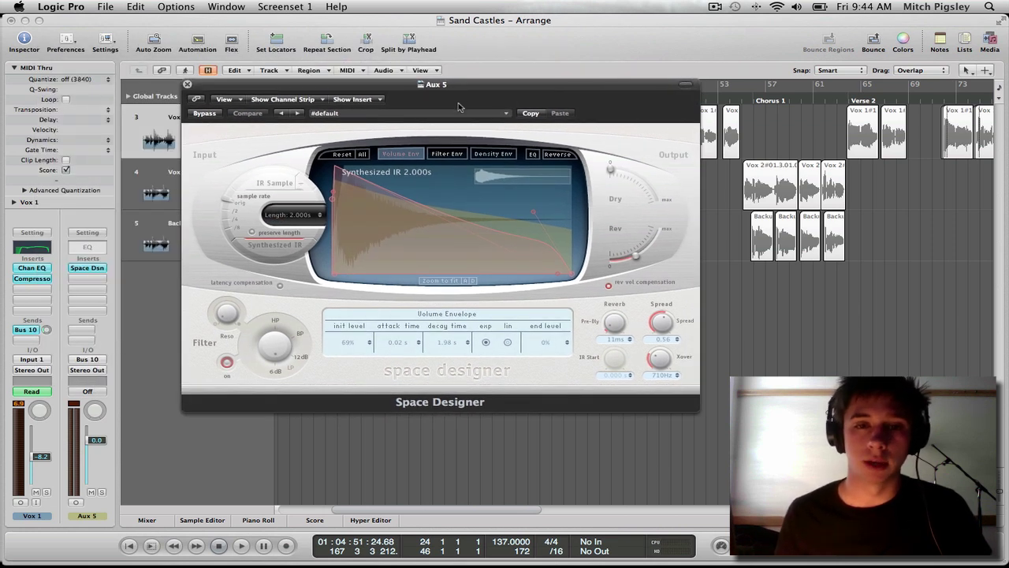
{"action": "left_click_drag", "start_coordinate": [460, 87], "coordinate": [603, 89]}
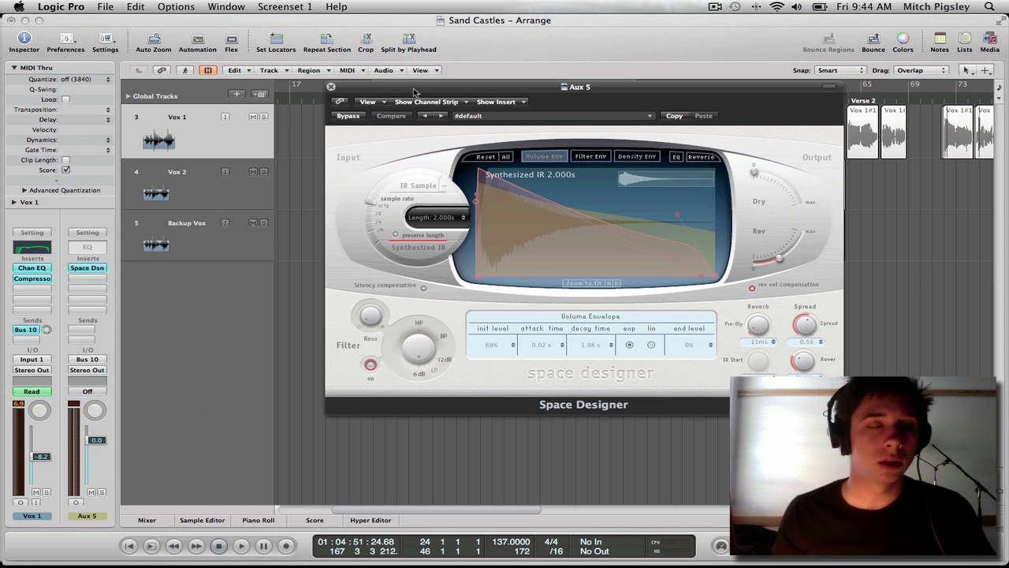
{"action": "left_click_drag", "start_coordinate": [414, 92], "coordinate": [381, 84]}
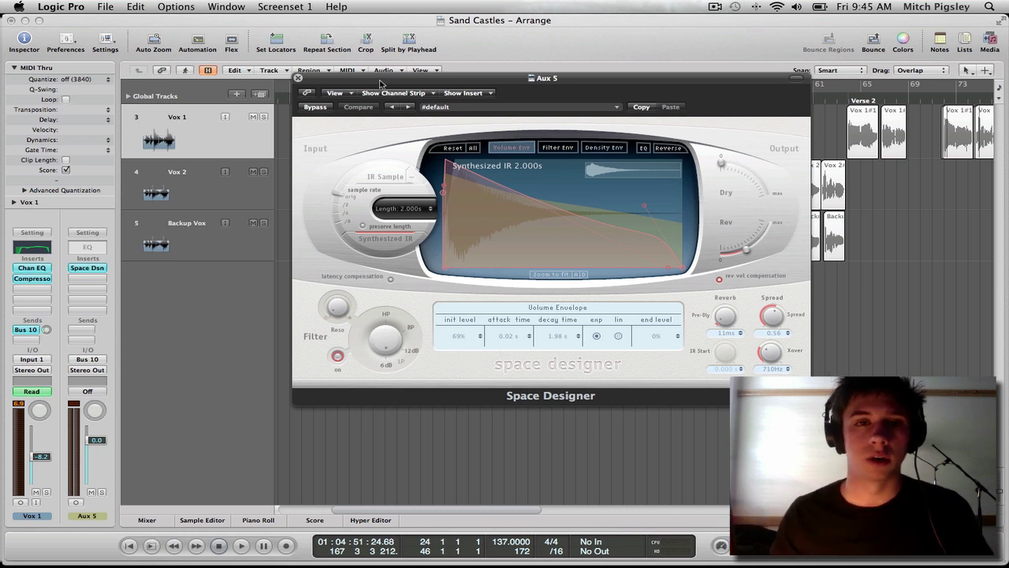
{"action": "left_click_drag", "start_coordinate": [381, 82], "coordinate": [363, 83]}
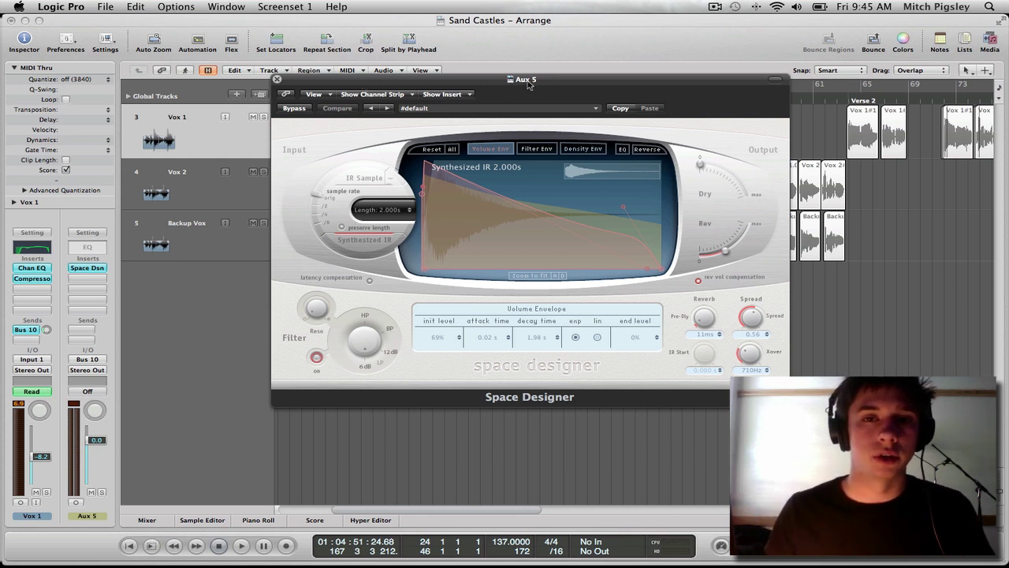
{"action": "left_click_drag", "start_coordinate": [528, 83], "coordinate": [518, 80]}
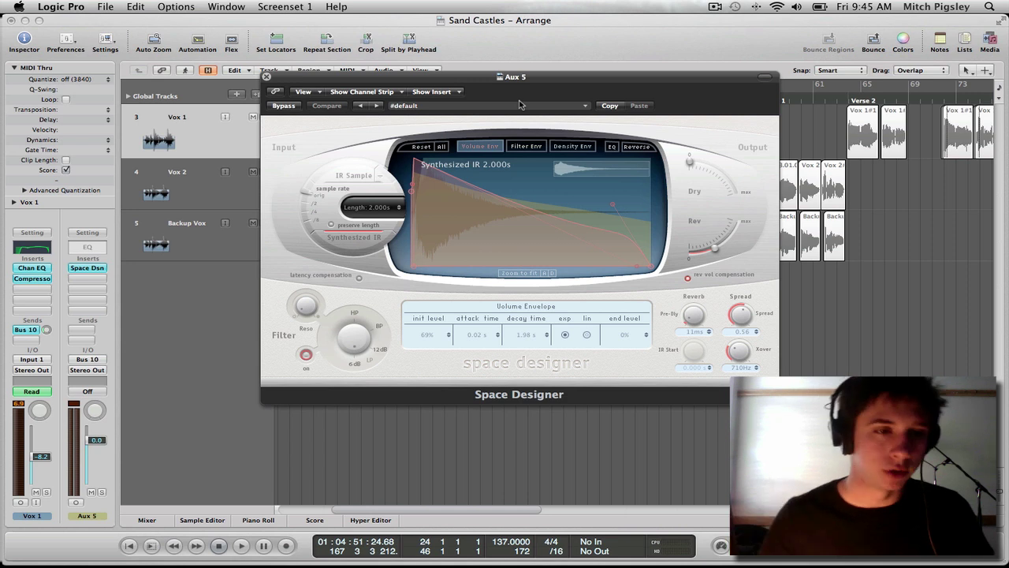
{"action": "left_click_drag", "start_coordinate": [501, 82], "coordinate": [396, 57]}
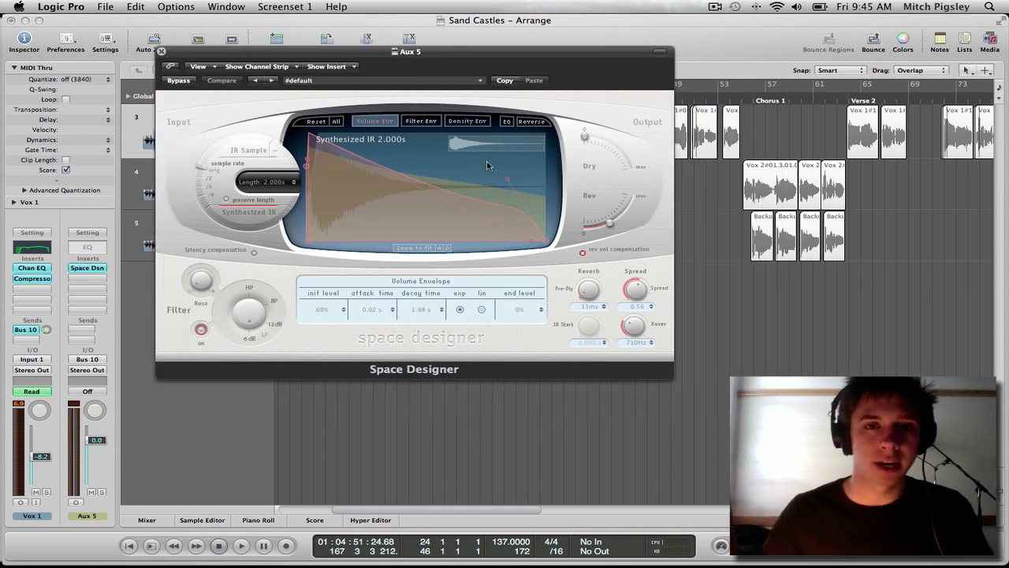
Step: Load the 1.7s Blue Plate preset from the Medium Spaces plate reverbs in Space Designer
{"action": "left_click", "coordinate": [478, 82]}
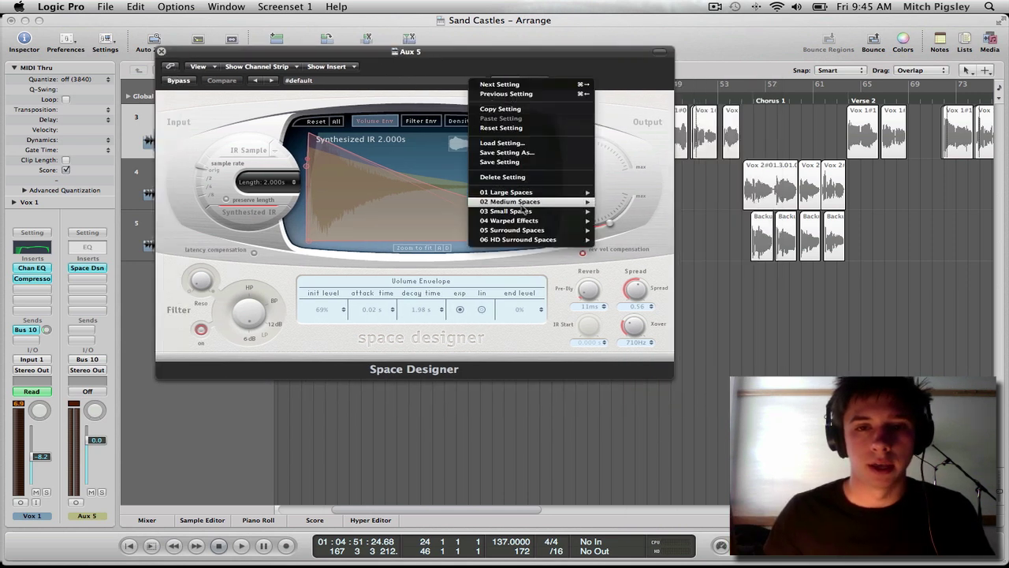
{"action": "mouse_move", "coordinate": [532, 214]}
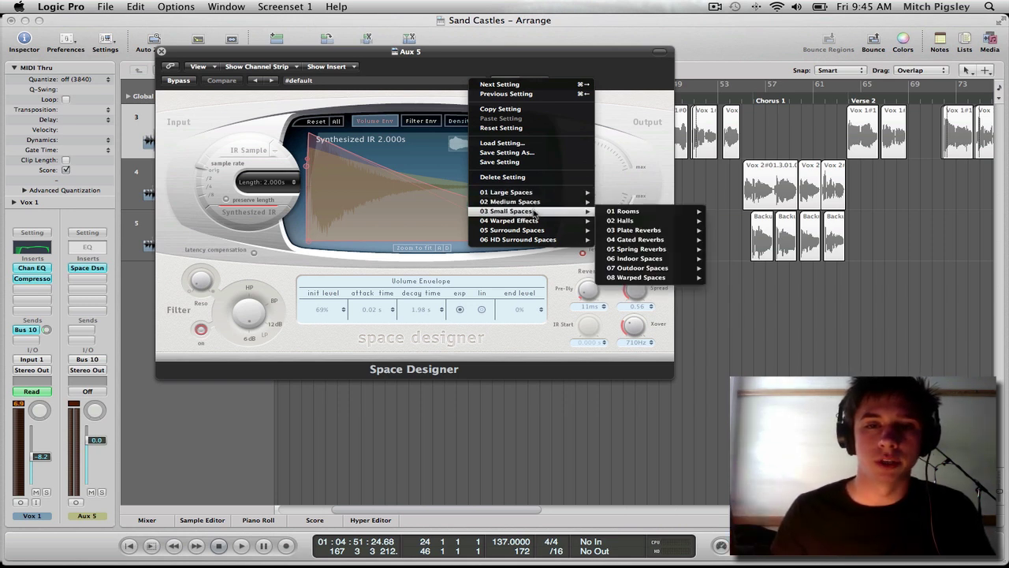
{"action": "mouse_move", "coordinate": [645, 230]}
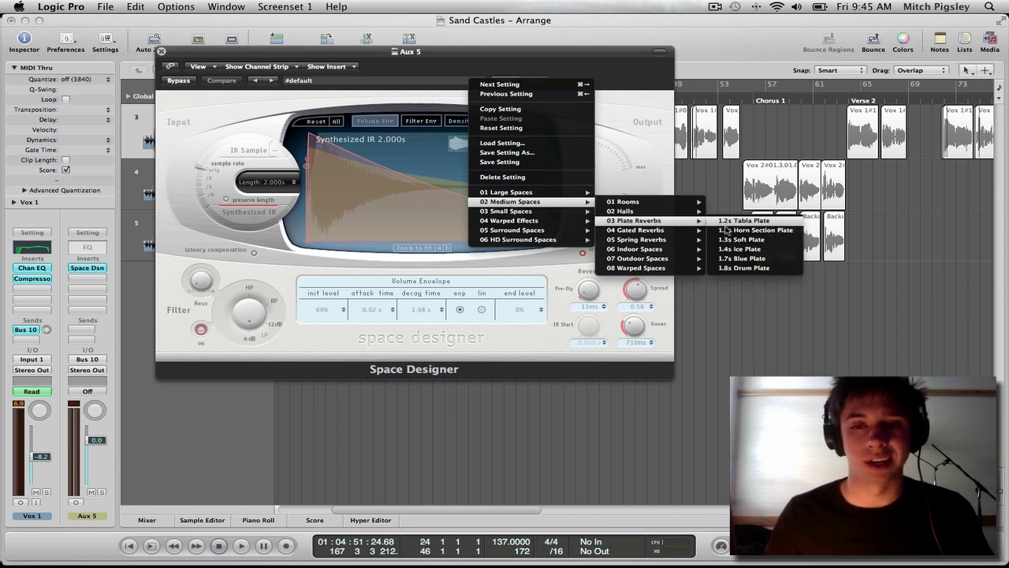
{"action": "left_click", "coordinate": [759, 260]}
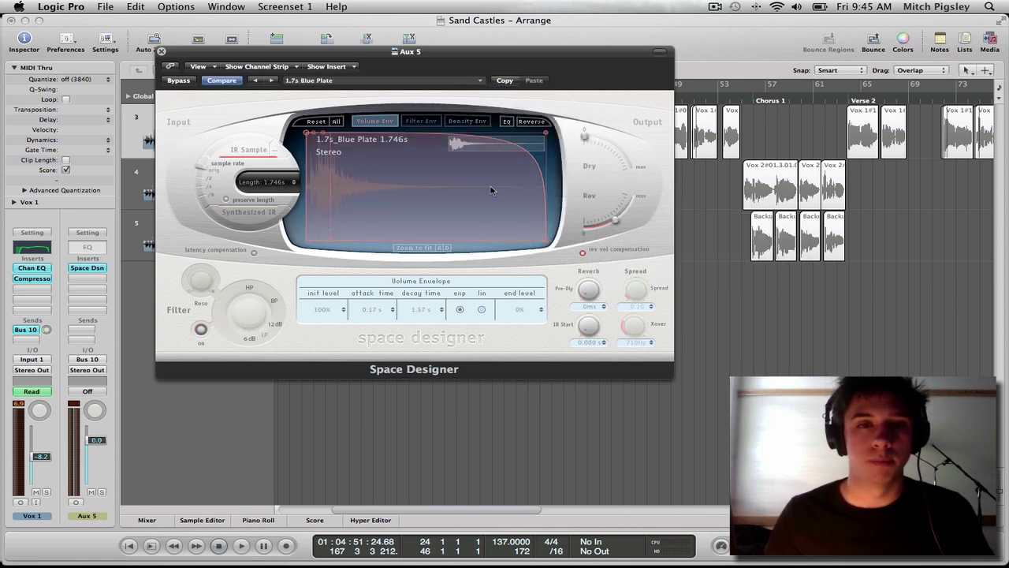
Step: Raise the Rev output level slightly in Space Designer and close the plug-in window
{"action": "left_click_drag", "start_coordinate": [441, 55], "coordinate": [709, 109]}
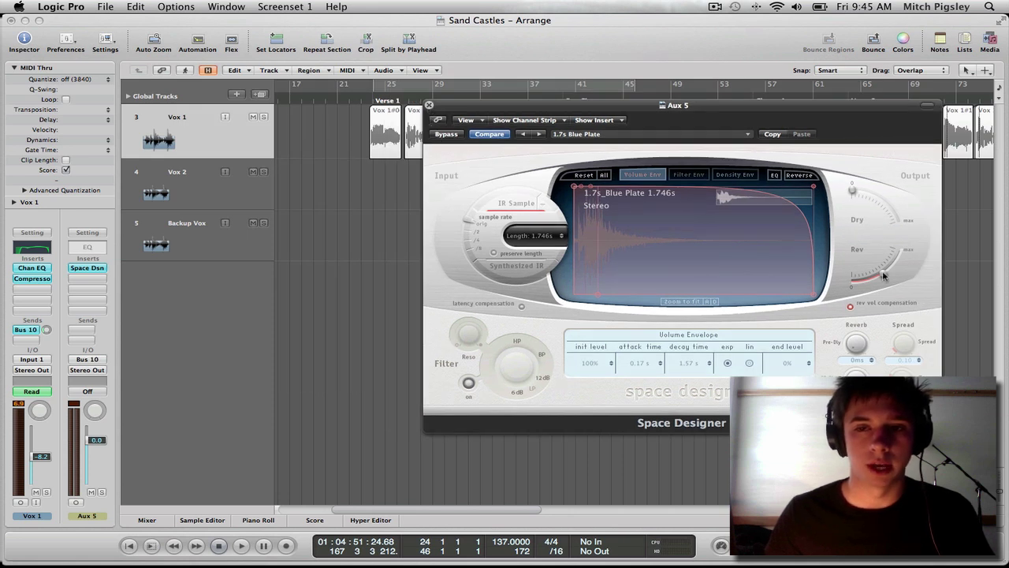
{"action": "mouse_move", "coordinate": [888, 275]}
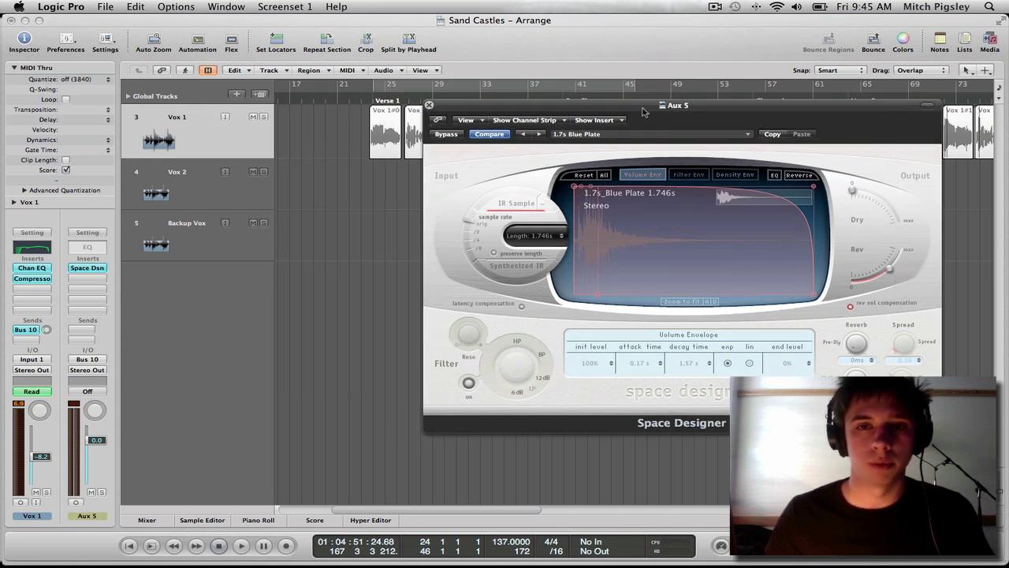
{"action": "left_click_drag", "start_coordinate": [645, 105], "coordinate": [560, 74]}
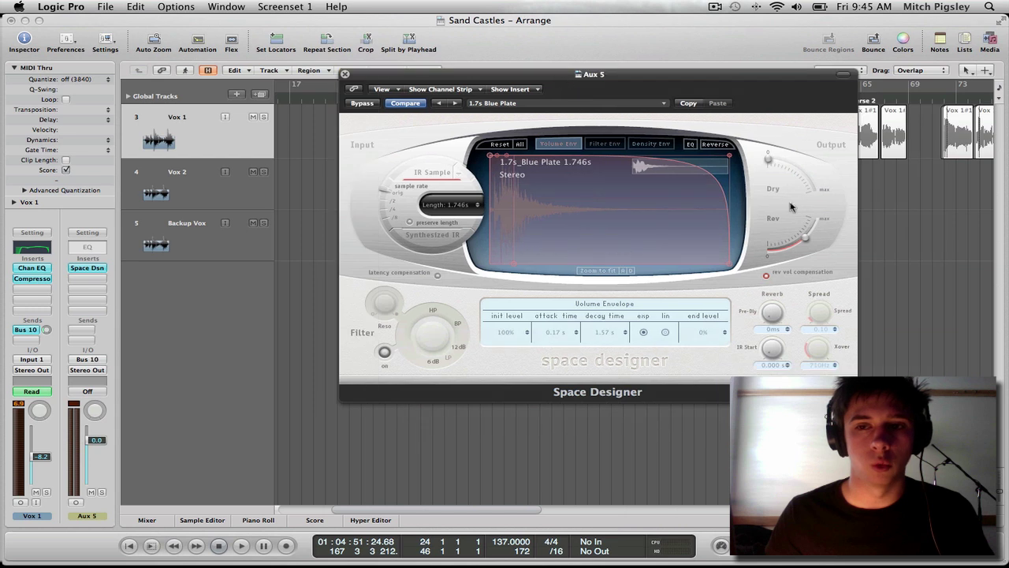
{"action": "left_click", "coordinate": [344, 75]}
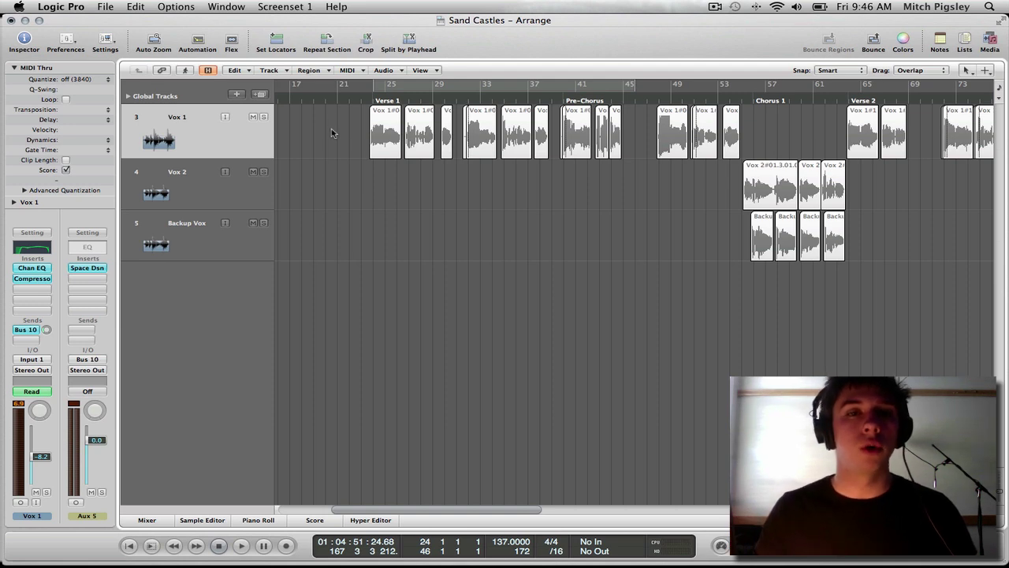
{"action": "left_click_drag", "start_coordinate": [331, 129], "coordinate": [805, 138]}
{"action": "left_click", "coordinate": [682, 197]}
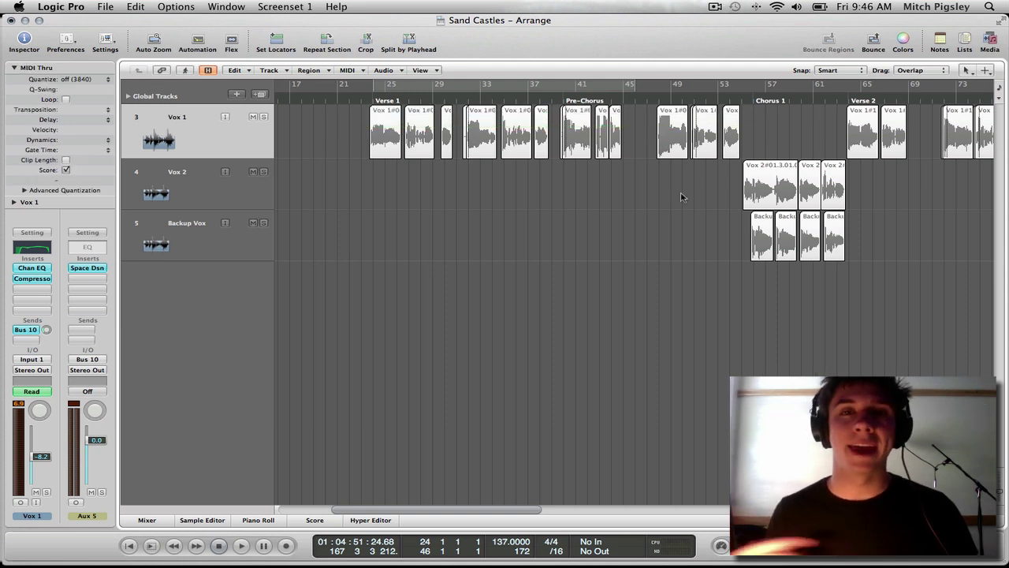
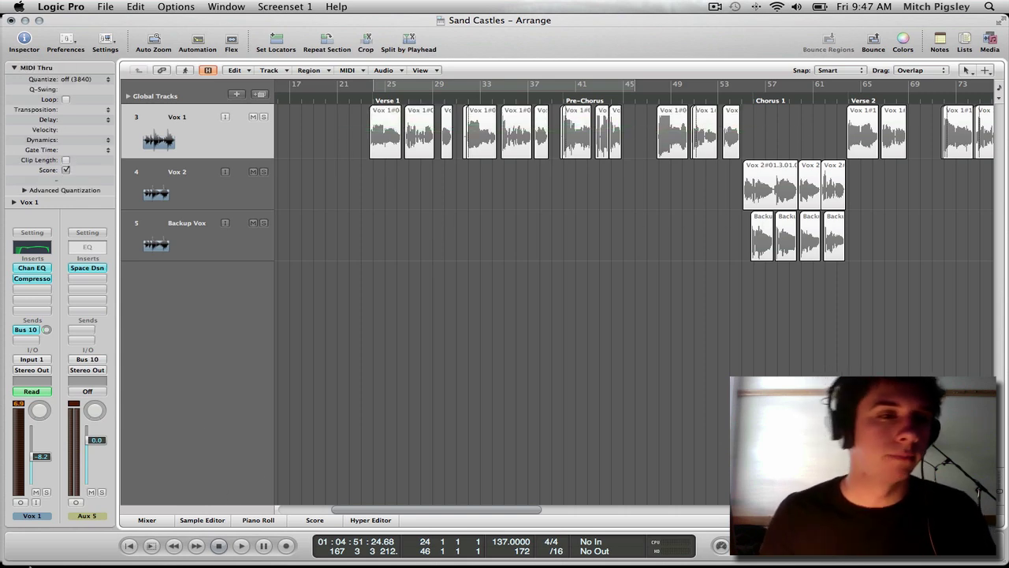
{"action": "key", "text": "F12"}
{"action": "key", "text": "F12"}
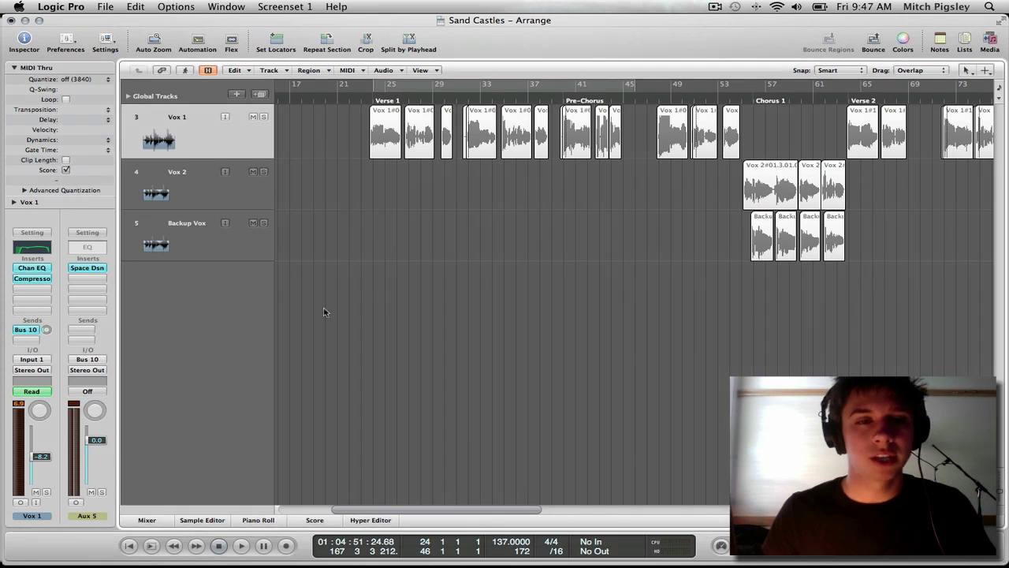
Step: Play the song from bar 23, just before Verse 1, raising Vox 1's Bus 10 send to about -11.2 and soloing the track
{"action": "left_click", "coordinate": [363, 104]}
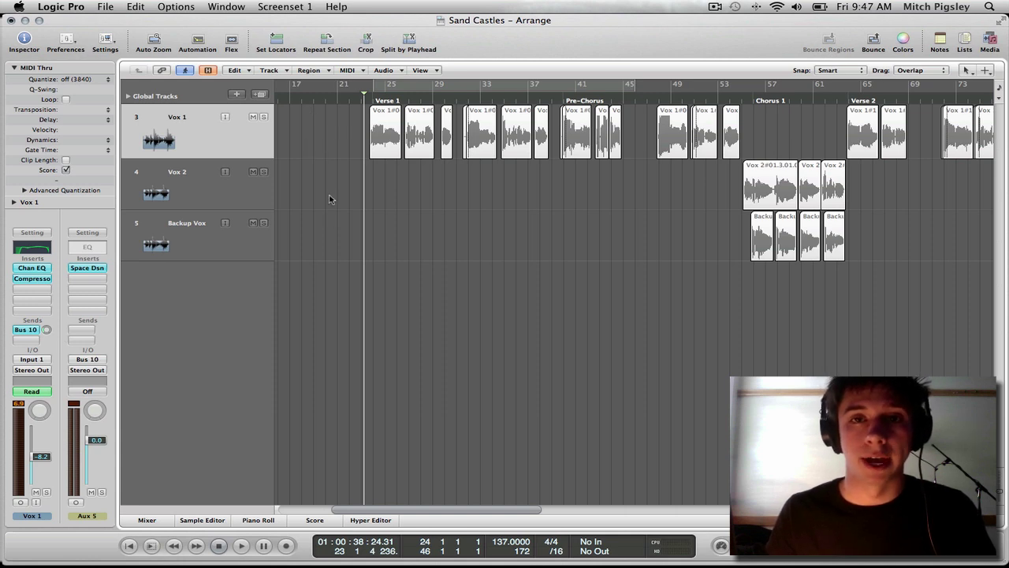
{"action": "key", "text": "space"}
{"action": "left_click_drag", "start_coordinate": [46, 330], "coordinate": [46, 345]}
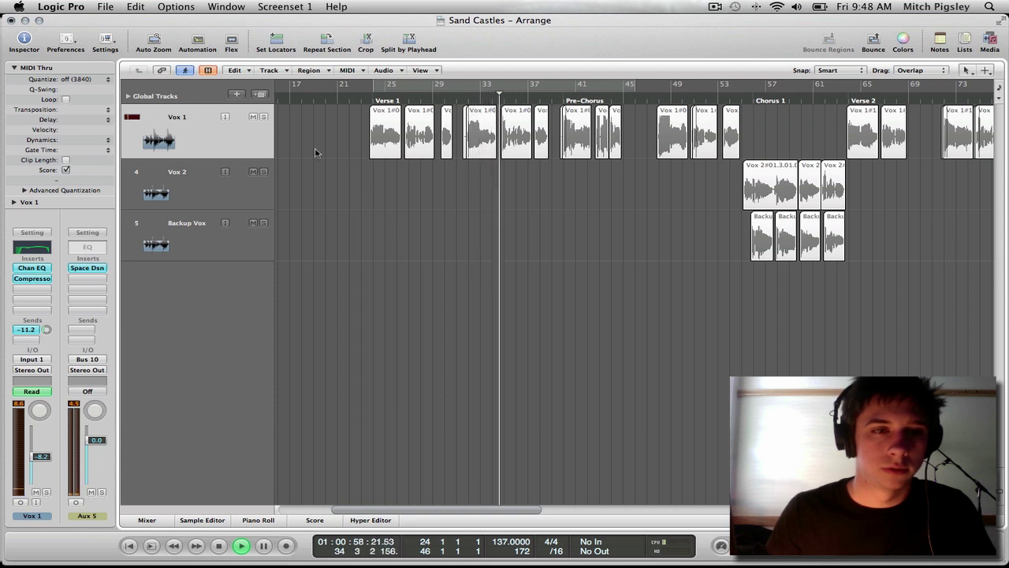
{"action": "left_click", "coordinate": [264, 117]}
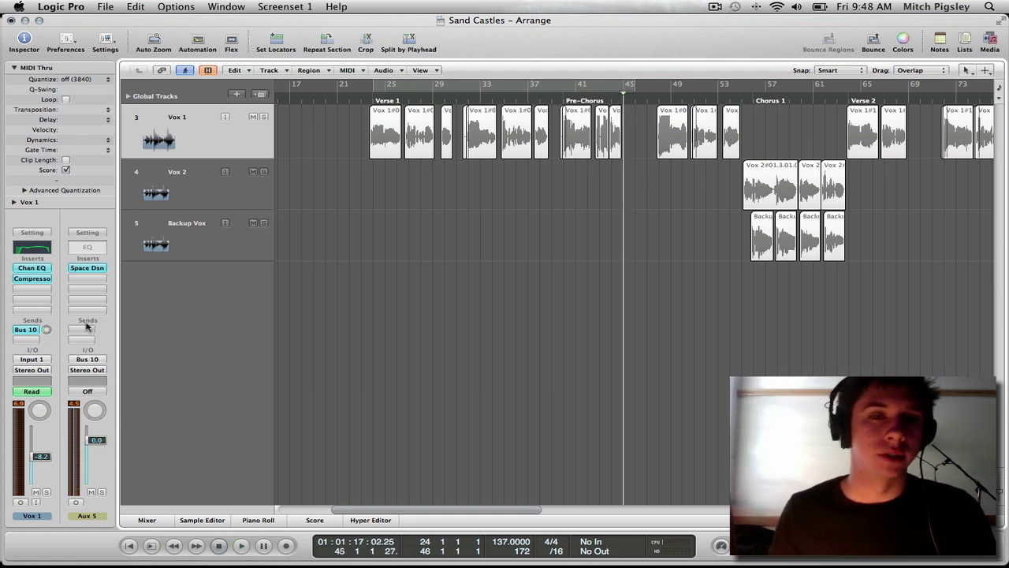
Step: Open the Mixer and check the Bus 10 send level on the Vox 1 channel
{"action": "left_click", "coordinate": [165, 523]}
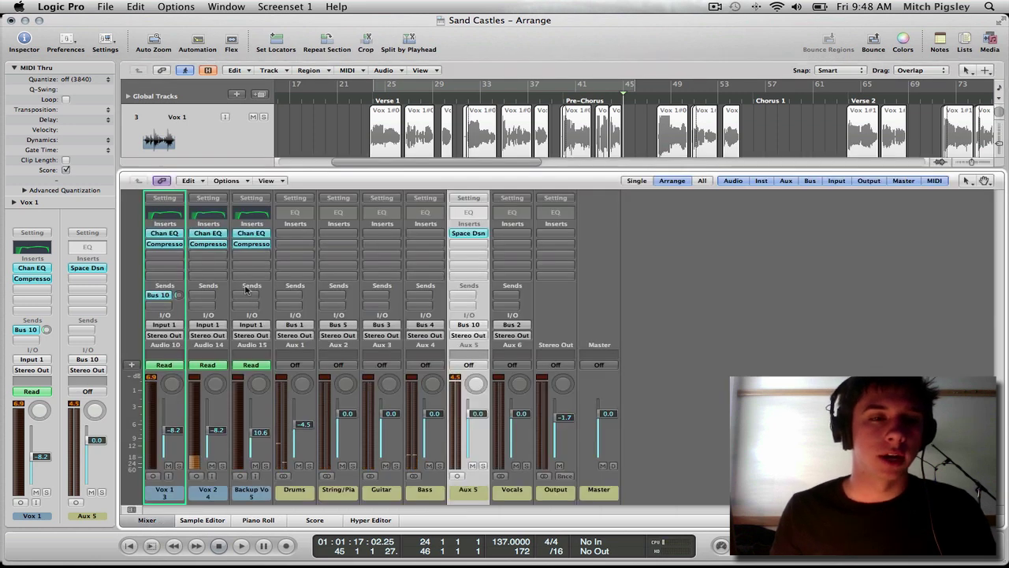
{"action": "left_click", "coordinate": [178, 295]}
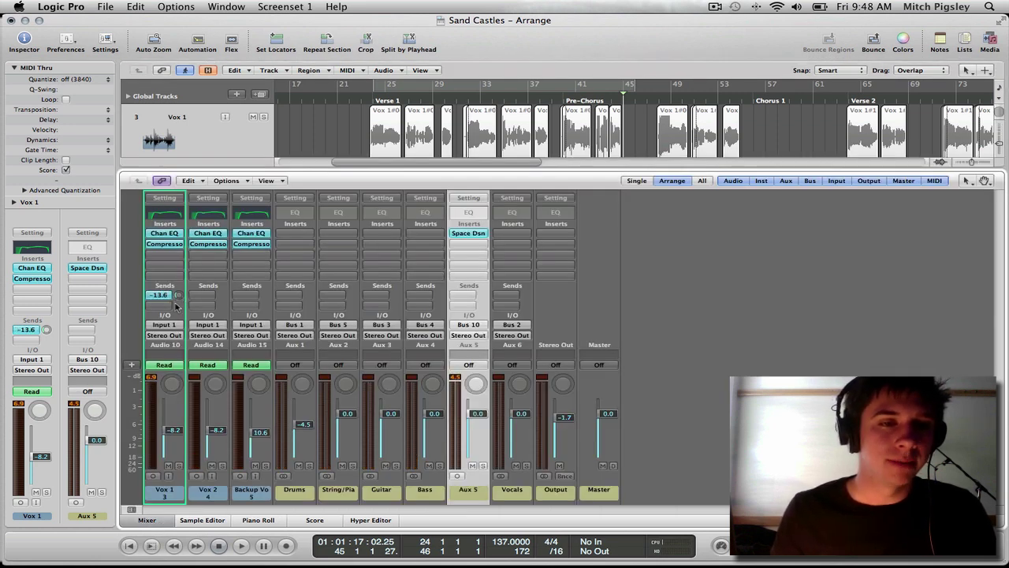
Step: Add Bus 10 sends to the Vox 2 and Backup Vox channels, setting the Vox 2 send level to -13.6
{"action": "left_click", "coordinate": [203, 301]}
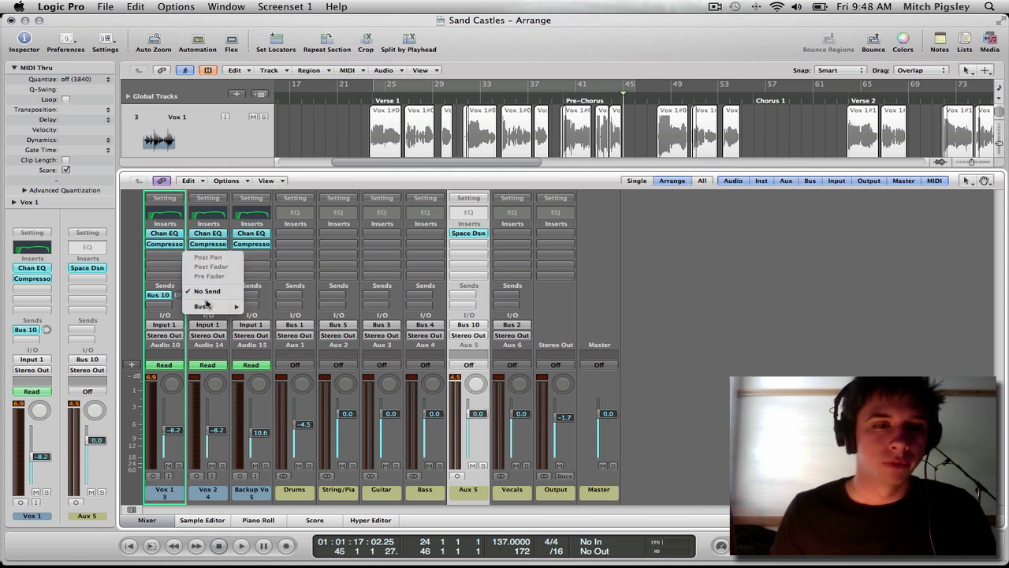
{"action": "left_click", "coordinate": [225, 308]}
{"action": "left_click", "coordinate": [205, 296]}
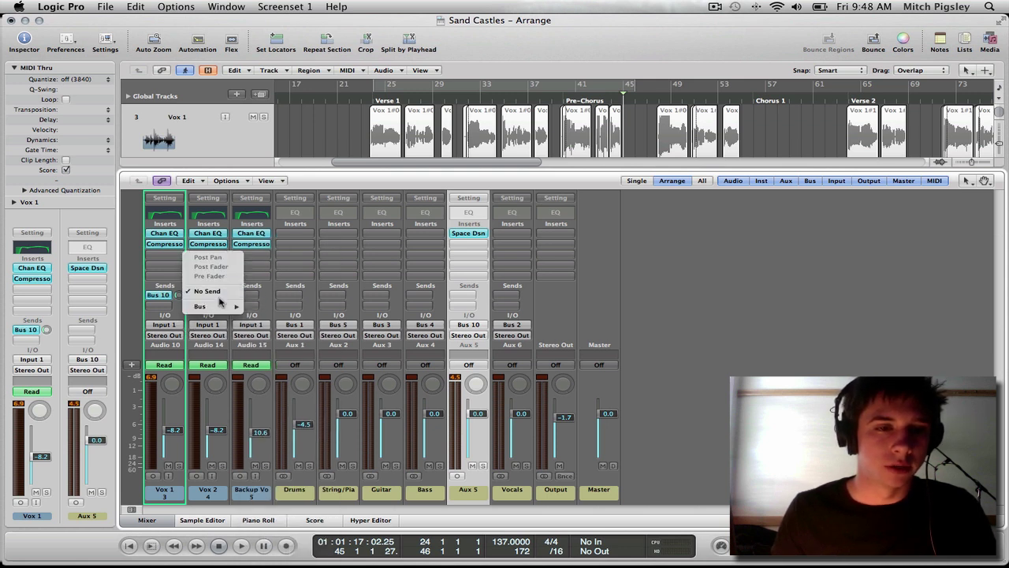
{"action": "mouse_move", "coordinate": [223, 307]}
{"action": "left_click", "coordinate": [284, 326]}
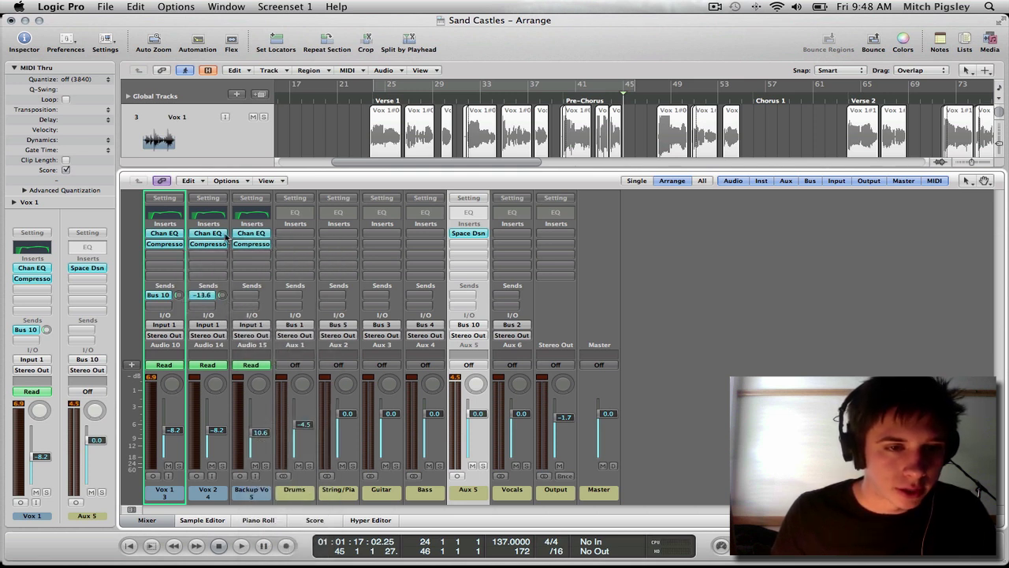
{"action": "left_click", "coordinate": [245, 296]}
{"action": "mouse_move", "coordinate": [249, 309]}
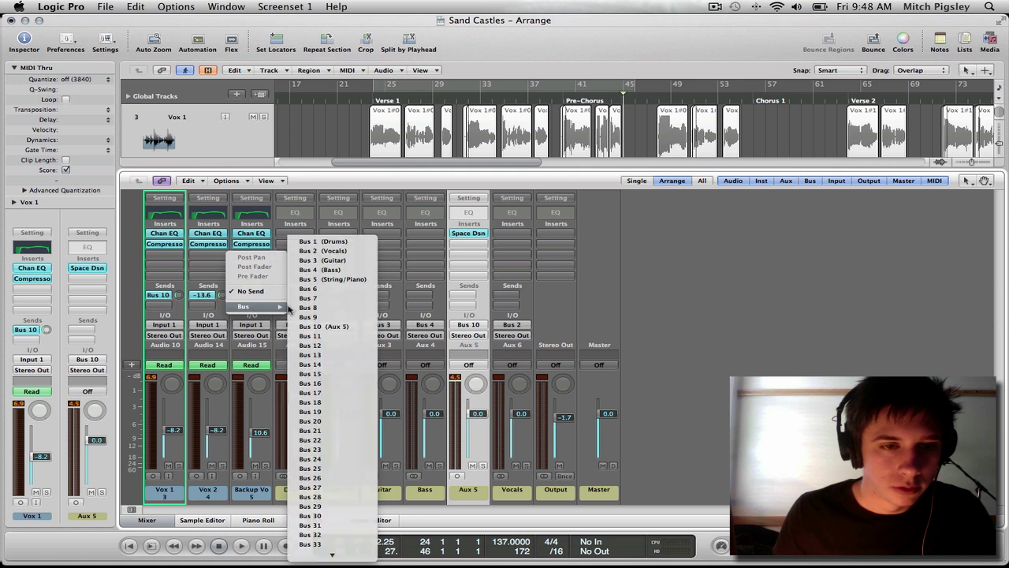
{"action": "left_click", "coordinate": [323, 331]}
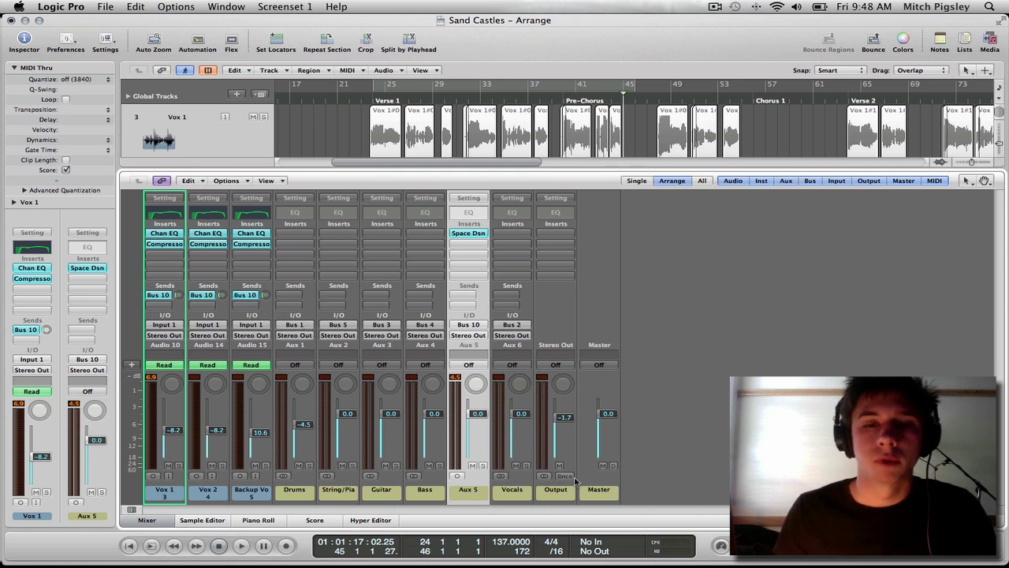
Step: Rename the Aux 5 channel to VoxEffects
{"action": "double_click", "coordinate": [469, 489]}
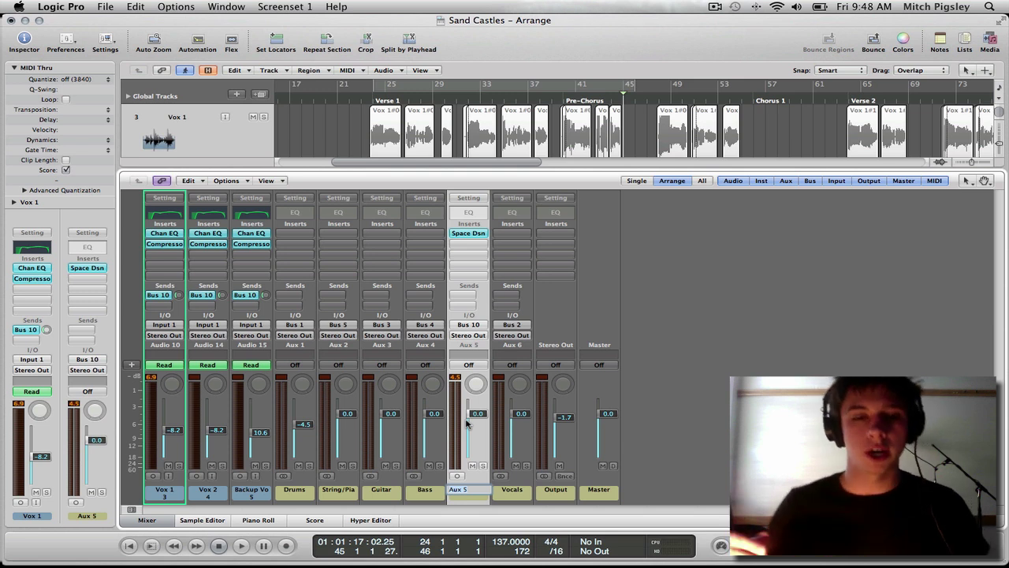
{"action": "type", "text": "VoxEffects"}
{"action": "key", "text": "Return"}
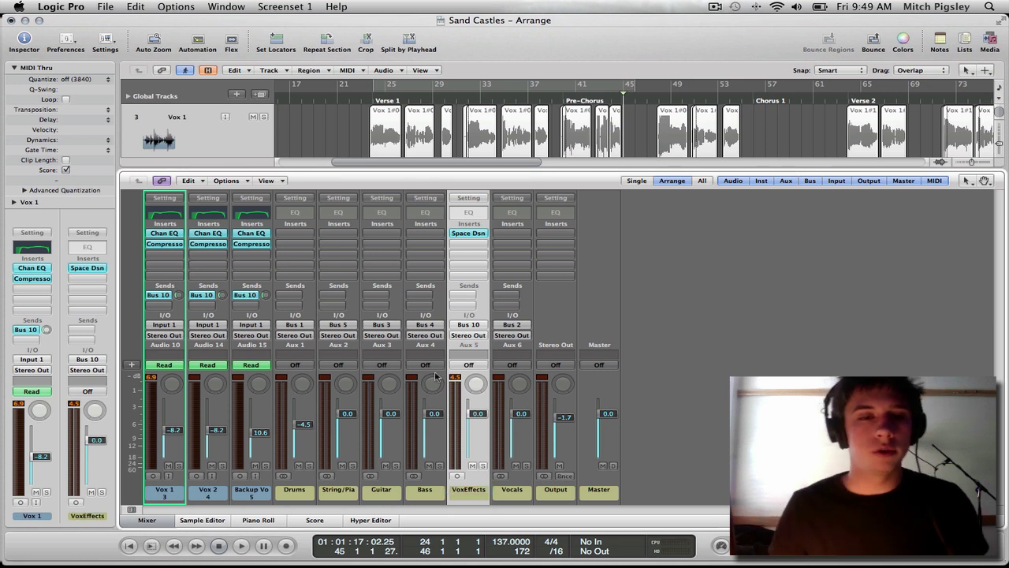
{"action": "left_click", "coordinate": [251, 335]}
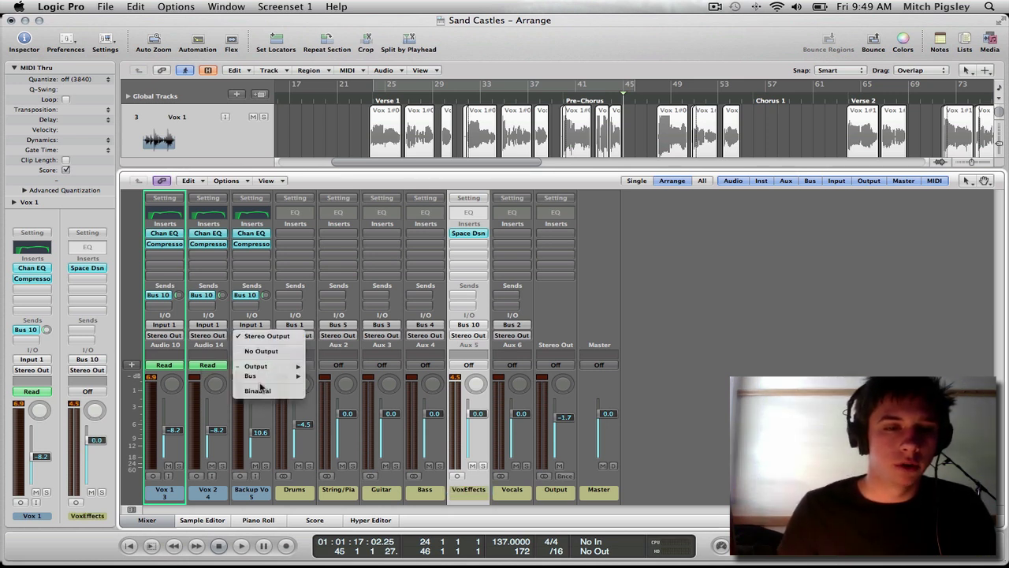
{"action": "mouse_move", "coordinate": [265, 379]}
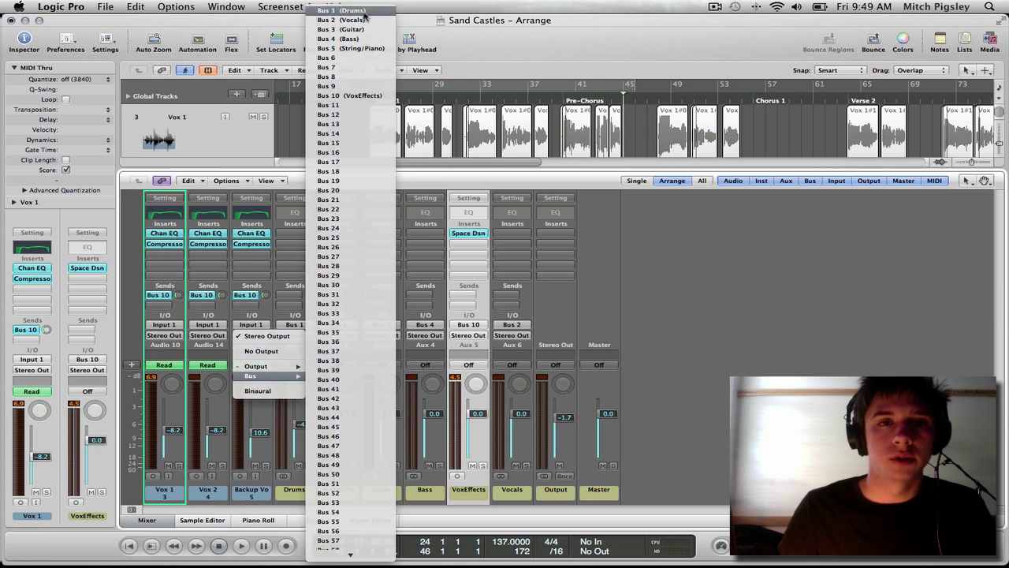
{"action": "left_click", "coordinate": [692, 326]}
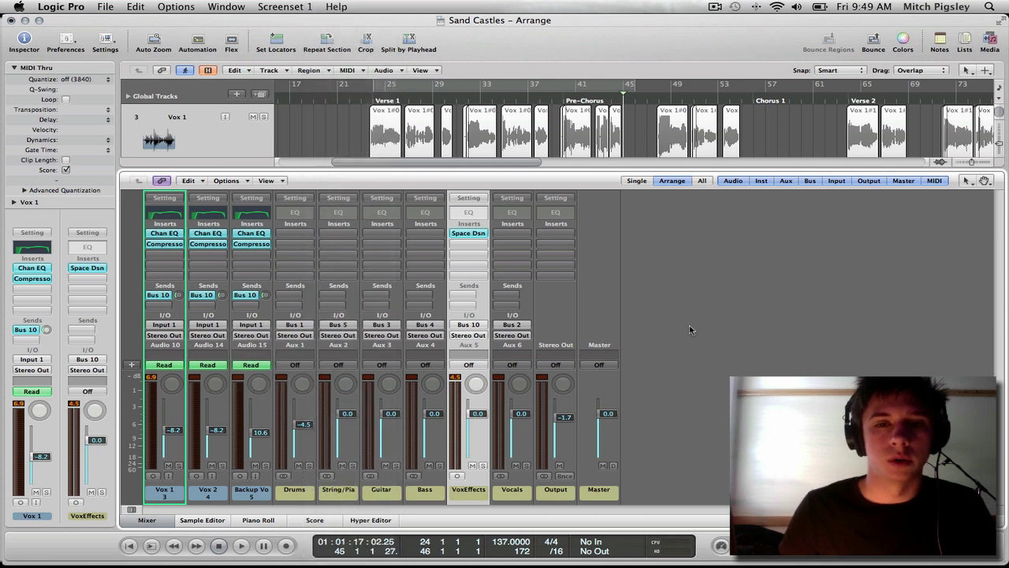
Step: Close the Mixer to look over the regions on the three vocal tracks, and reopen it
{"action": "left_click", "coordinate": [148, 521]}
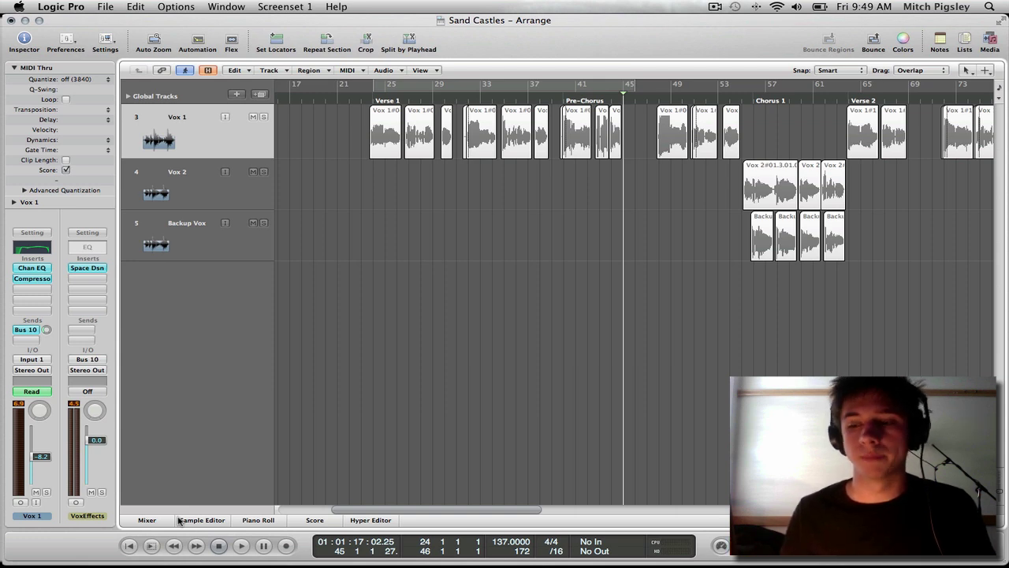
{"action": "left_click_drag", "start_coordinate": [316, 134], "coordinate": [905, 298]}
{"action": "left_click", "coordinate": [905, 298]}
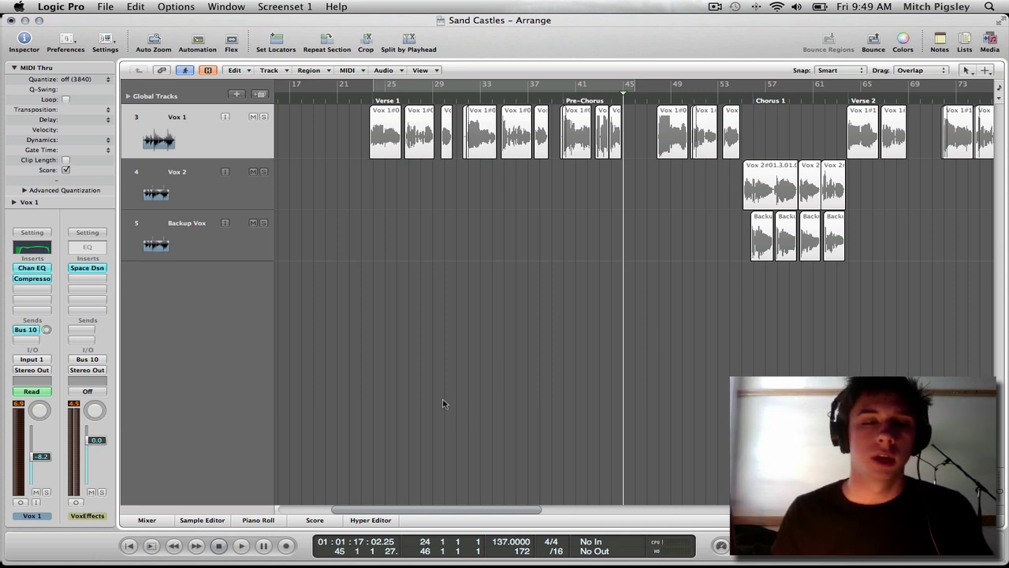
{"action": "left_click", "coordinate": [145, 520]}
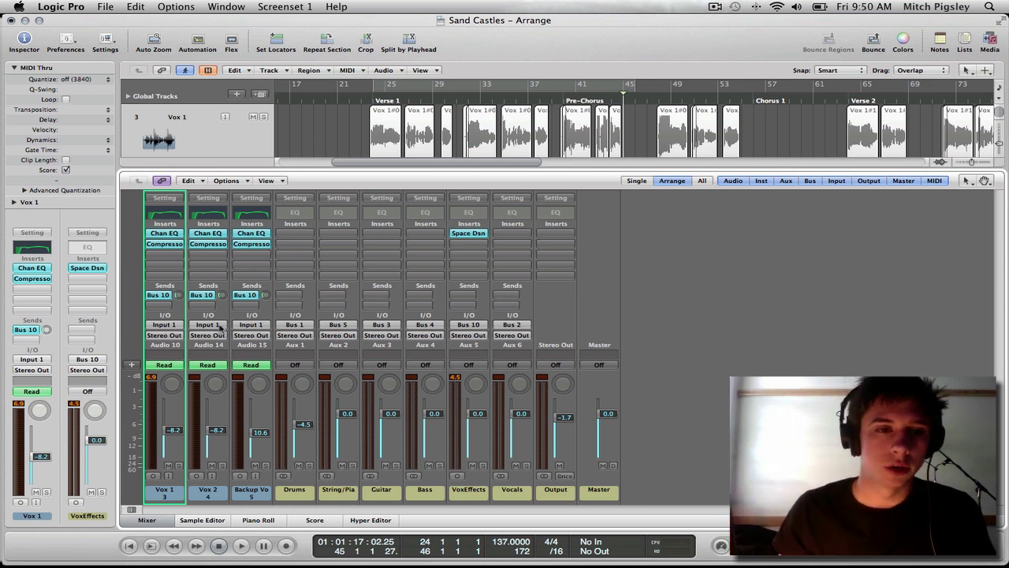
Step: Route the outputs of the Vox 1, Vox 2 and Backup Vox channels to Bus 2 (Vocals)
{"action": "left_click", "coordinate": [176, 338]}
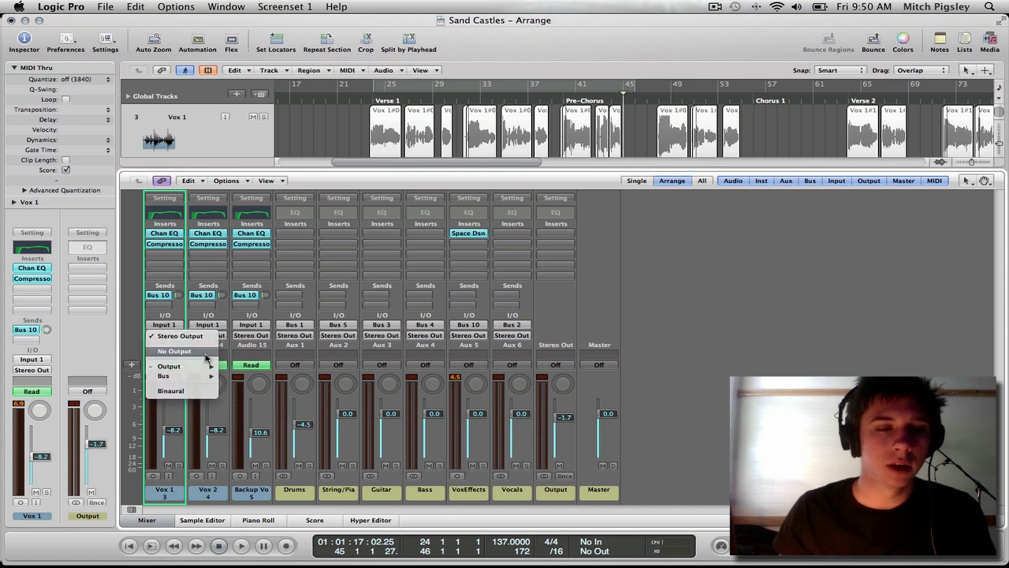
{"action": "mouse_move", "coordinate": [197, 367]}
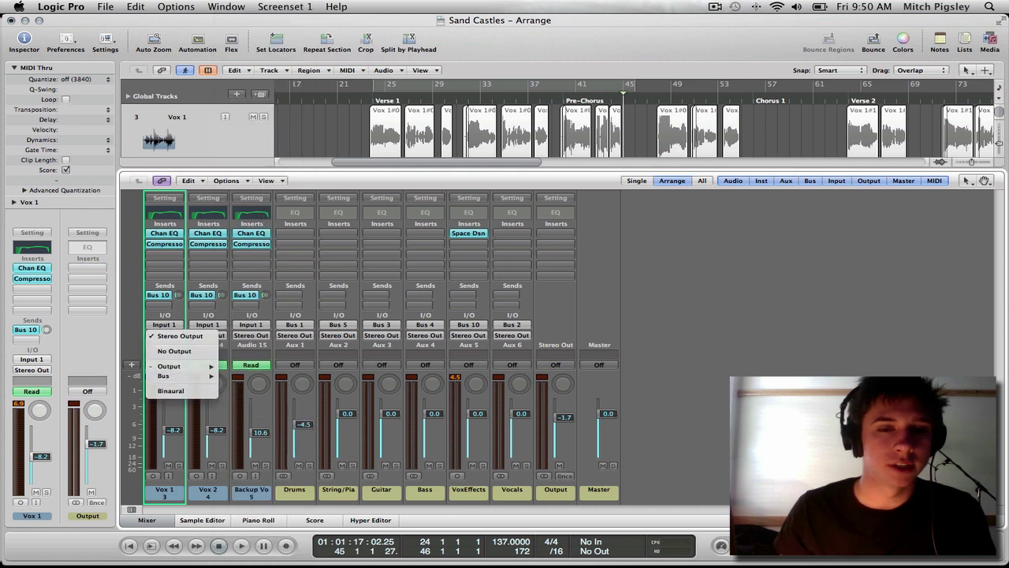
{"action": "key", "text": "Escape"}
{"action": "left_click", "coordinate": [164, 338]}
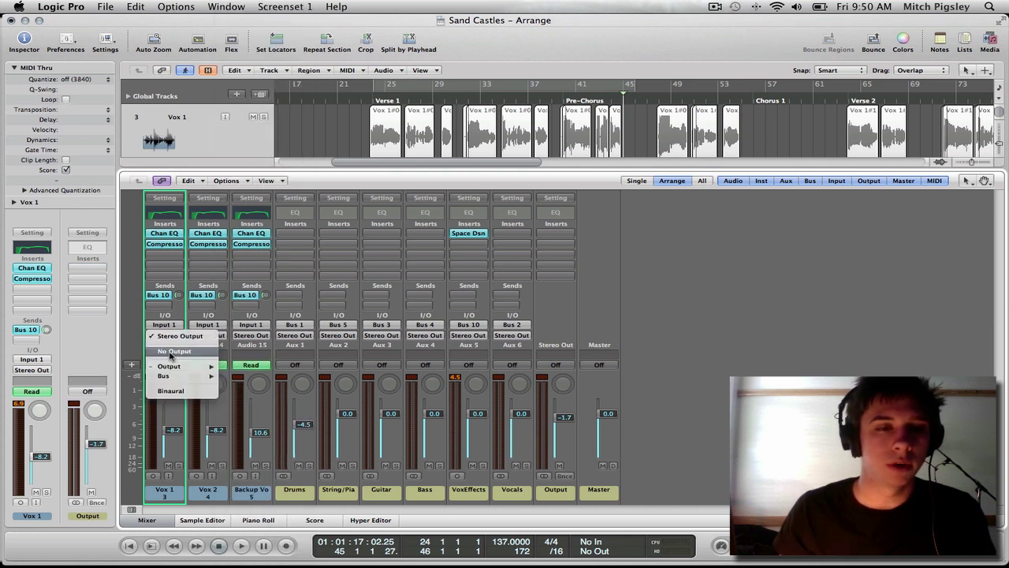
{"action": "mouse_move", "coordinate": [169, 375]}
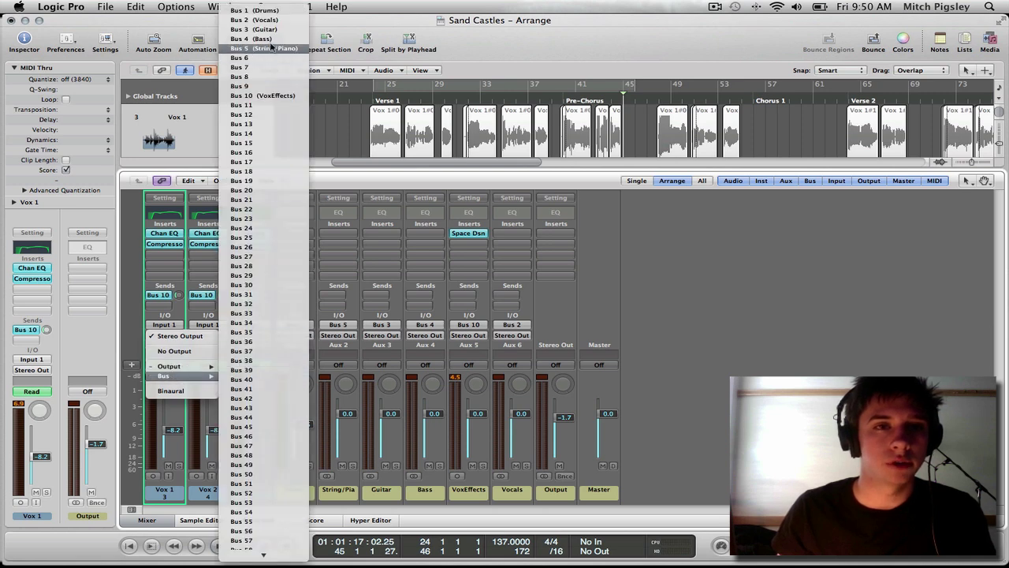
{"action": "left_click", "coordinate": [278, 21]}
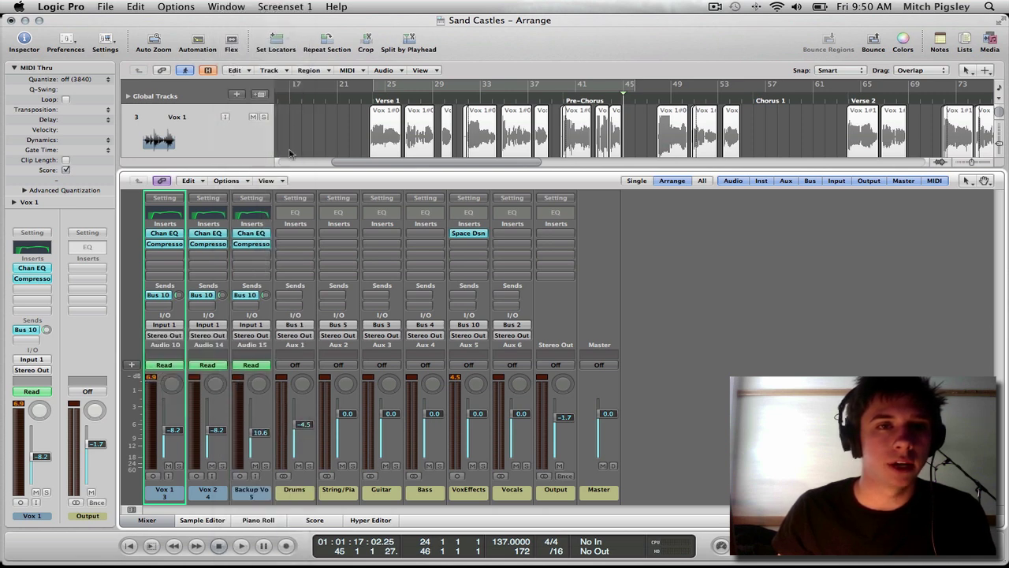
{"action": "left_click", "coordinate": [217, 337]}
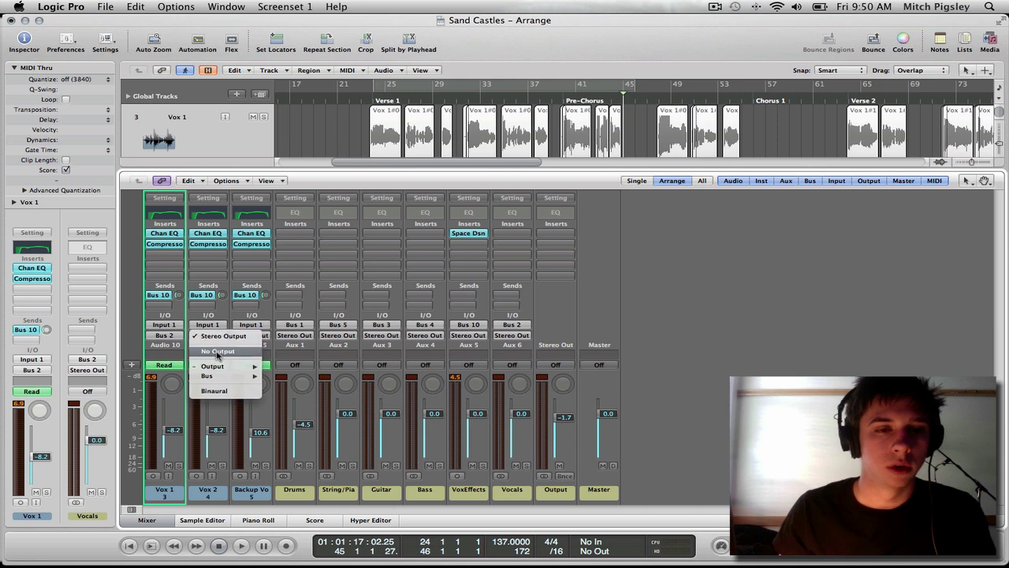
{"action": "mouse_move", "coordinate": [222, 376]}
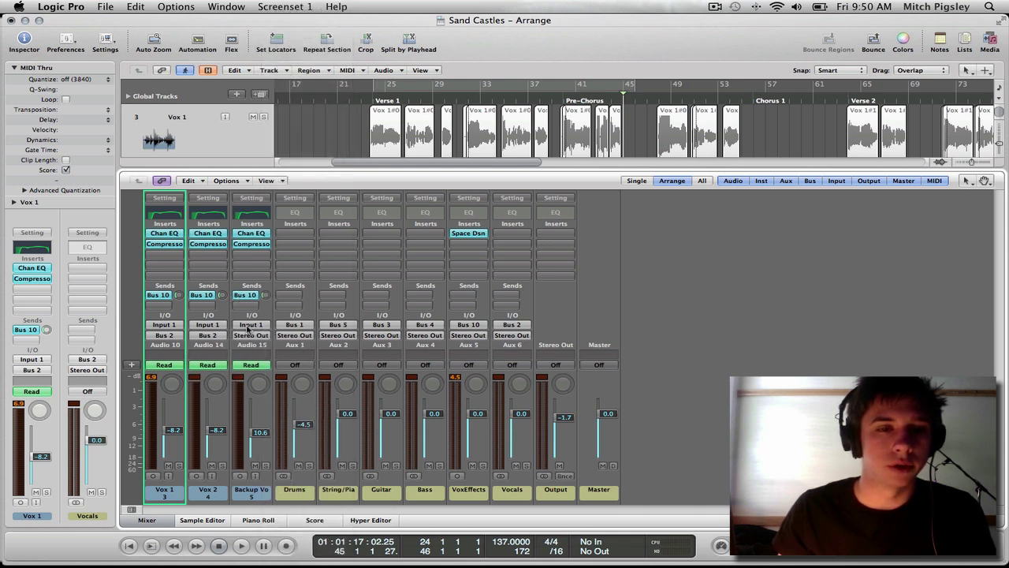
{"action": "left_click", "coordinate": [251, 335]}
{"action": "mouse_move", "coordinate": [251, 375]}
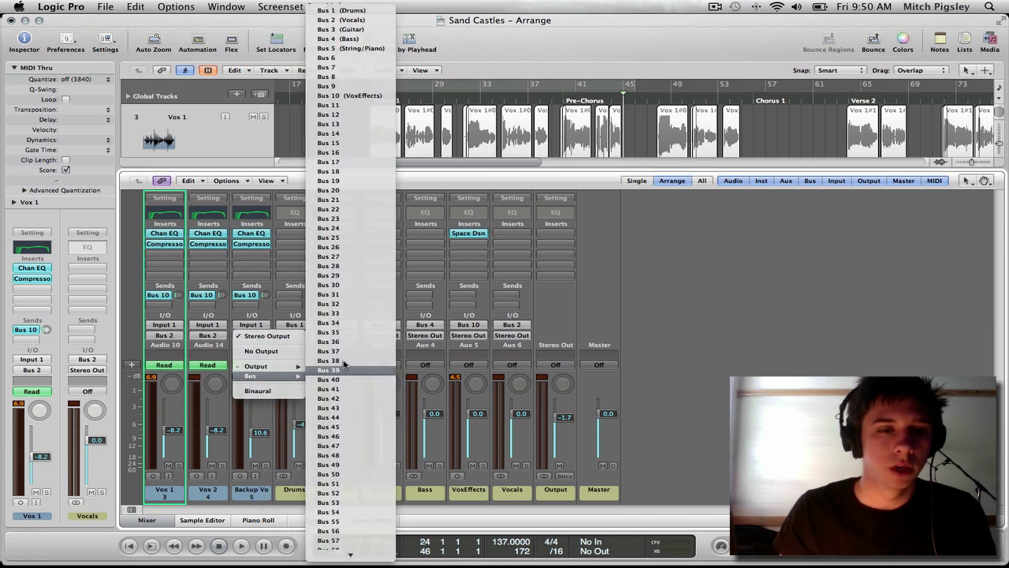
{"action": "left_click", "coordinate": [339, 20]}
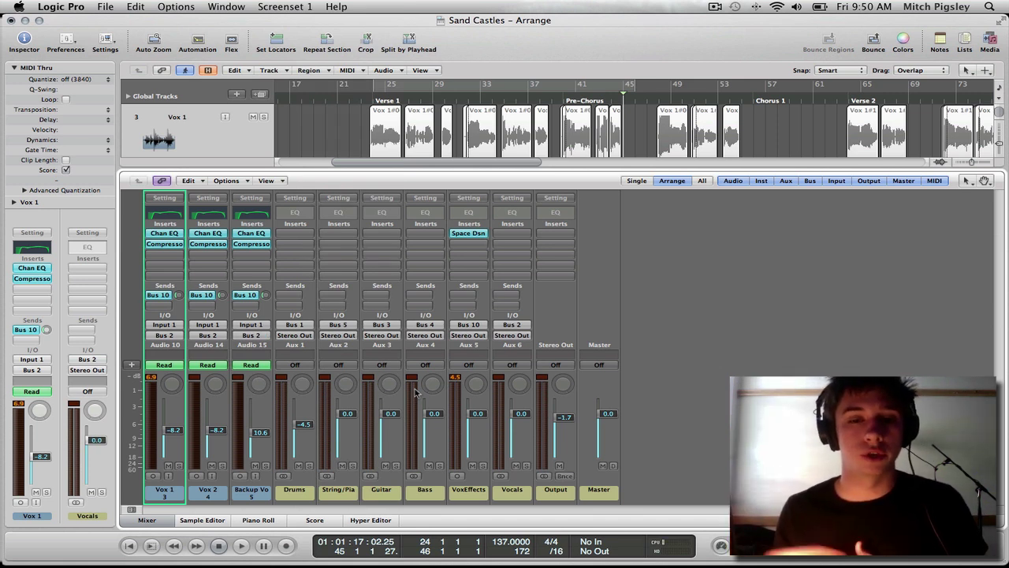
Step: Route the output of the VoxEffects channel to Bus 2 (Vocals)
{"action": "left_click", "coordinate": [512, 499]}
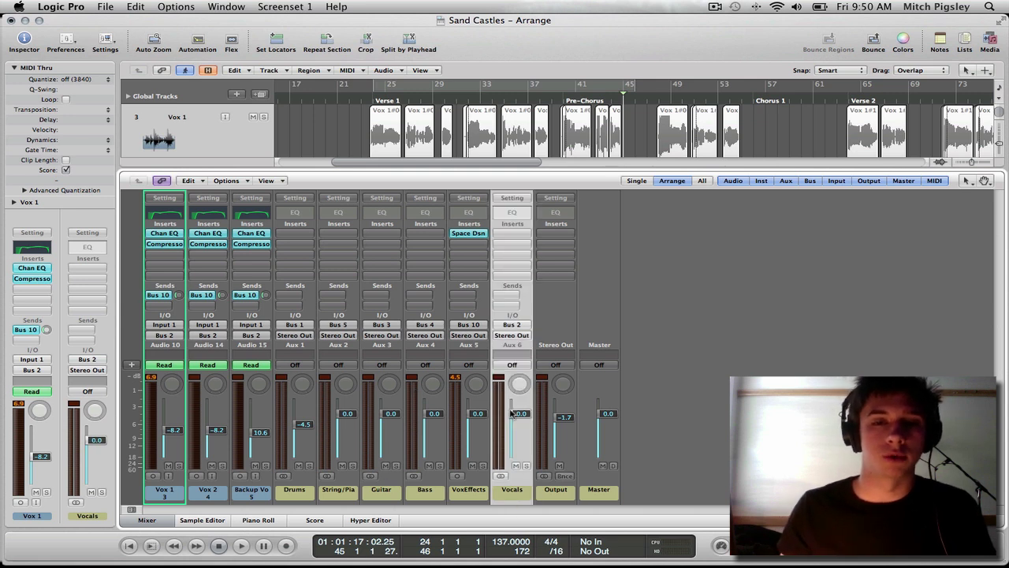
{"action": "left_click", "coordinate": [473, 497]}
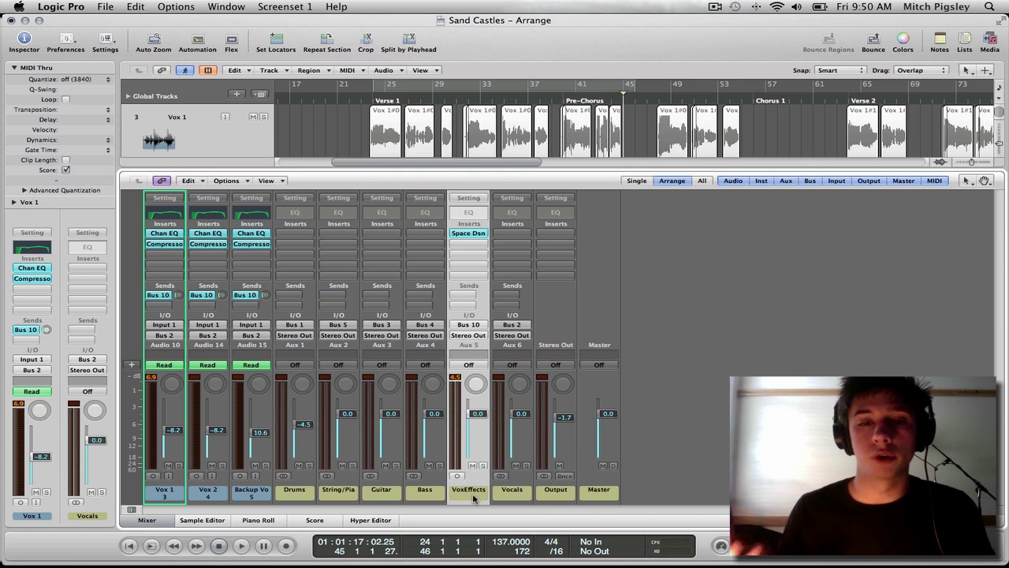
{"action": "left_click", "coordinate": [471, 338]}
{"action": "mouse_move", "coordinate": [482, 377]}
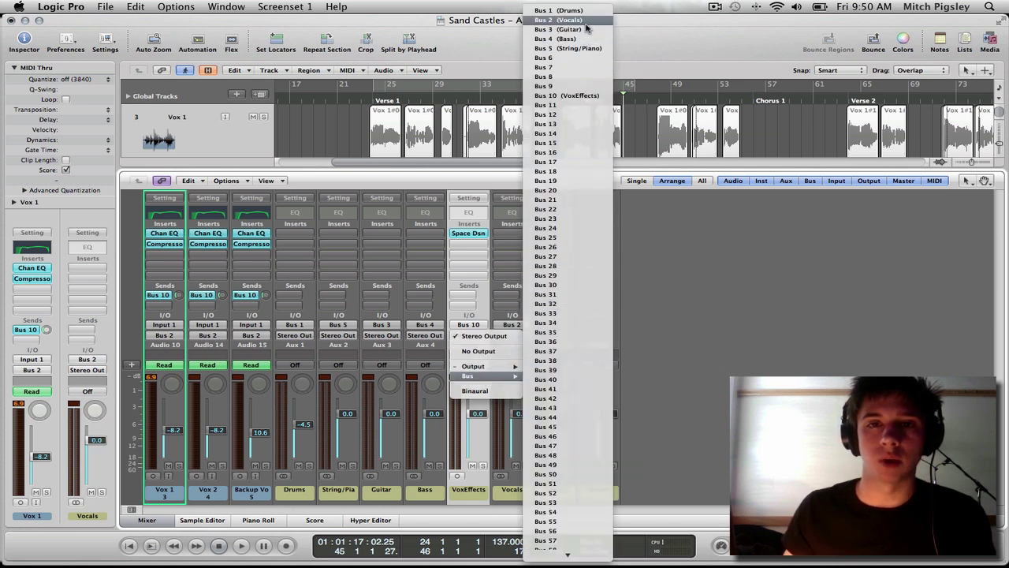
{"action": "key", "text": "Escape"}
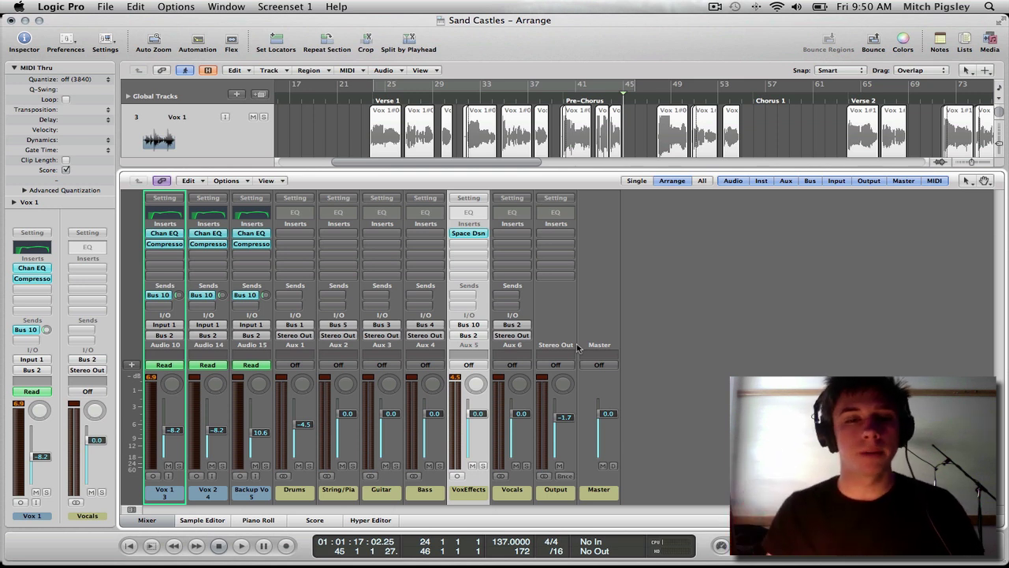
Step: Review the Drums, String/Piano, Guitar and Bass submix channels one after another in the Mixer
{"action": "left_click", "coordinate": [298, 490]}
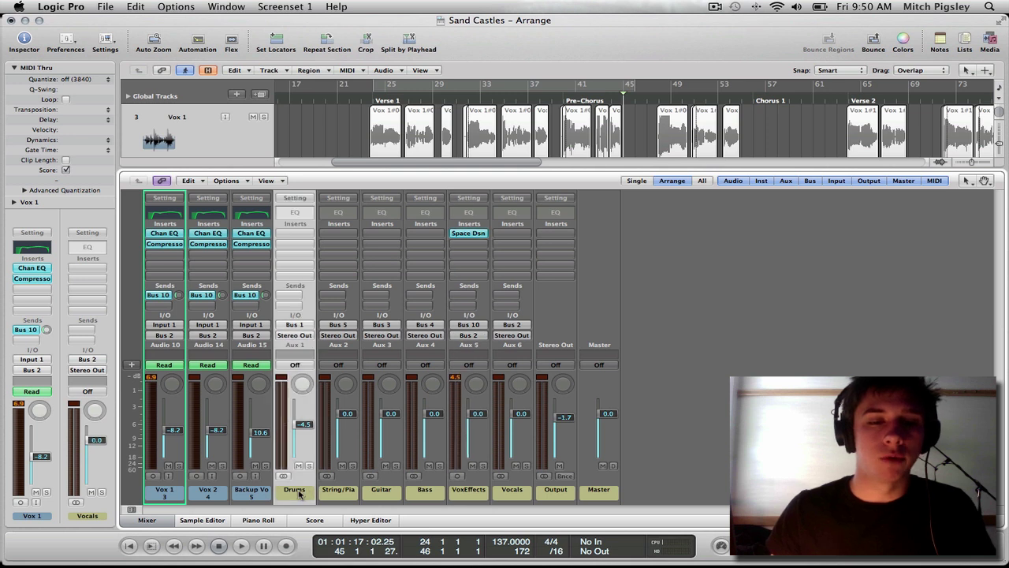
{"action": "left_click", "coordinate": [338, 494]}
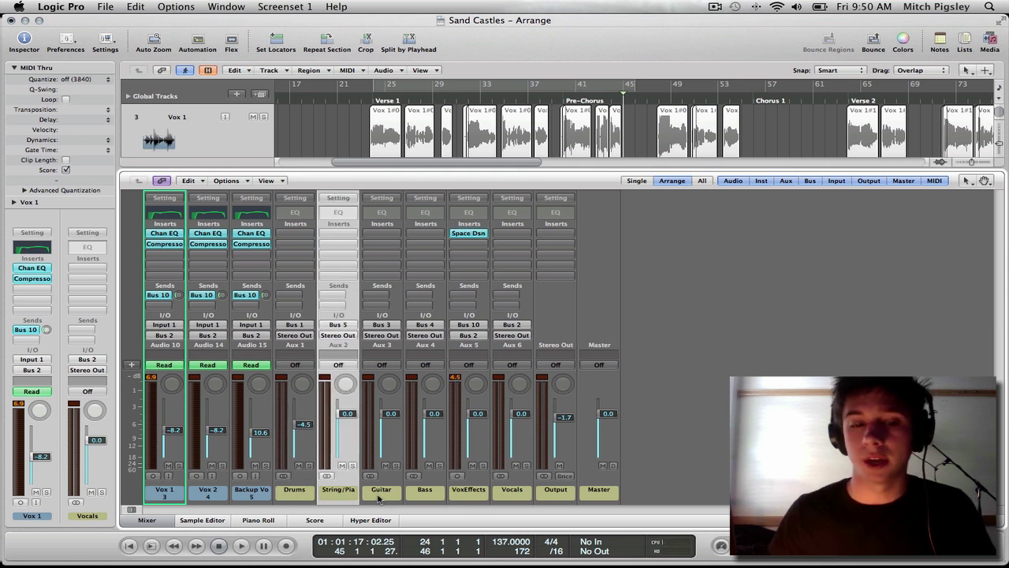
{"action": "left_click", "coordinate": [379, 495]}
{"action": "left_click", "coordinate": [422, 491]}
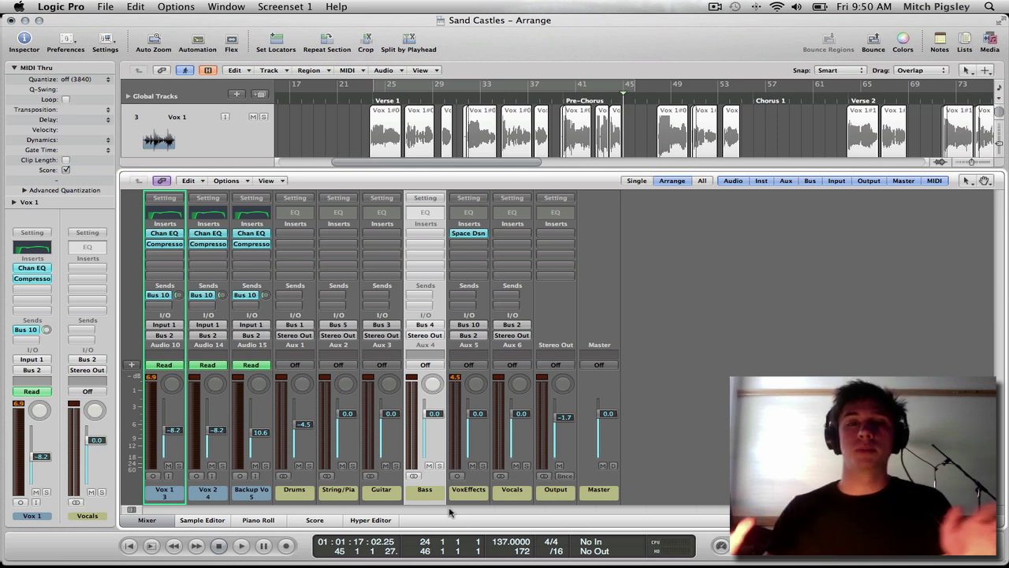
Step: Show the hidden tracks so the Mixer includes every channel, and bring the submix channels into view
{"action": "left_click", "coordinate": [207, 70]}
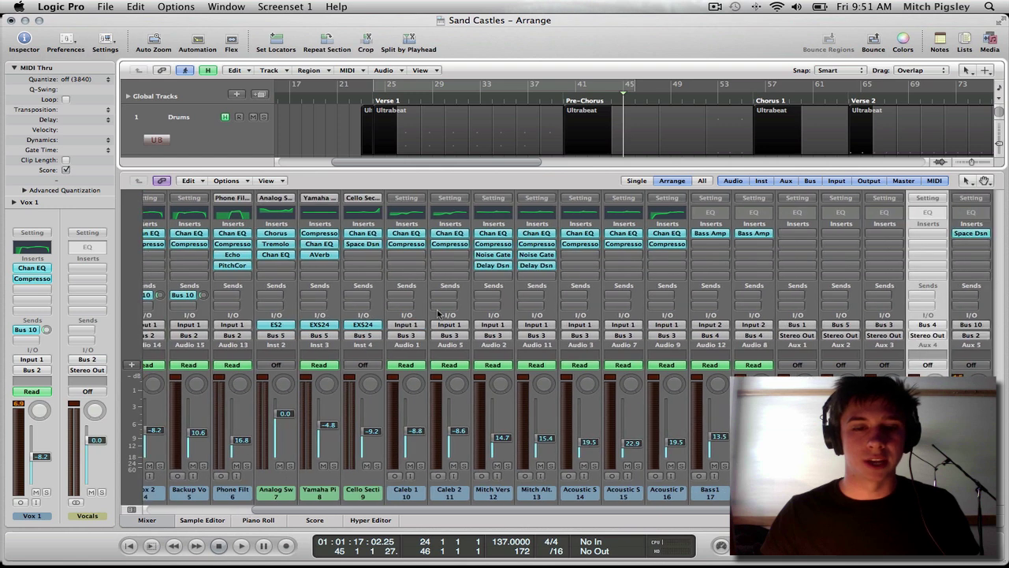
{"action": "scroll", "coordinate": [438, 314], "scroll_direction": "right", "scroll_amount": 6}
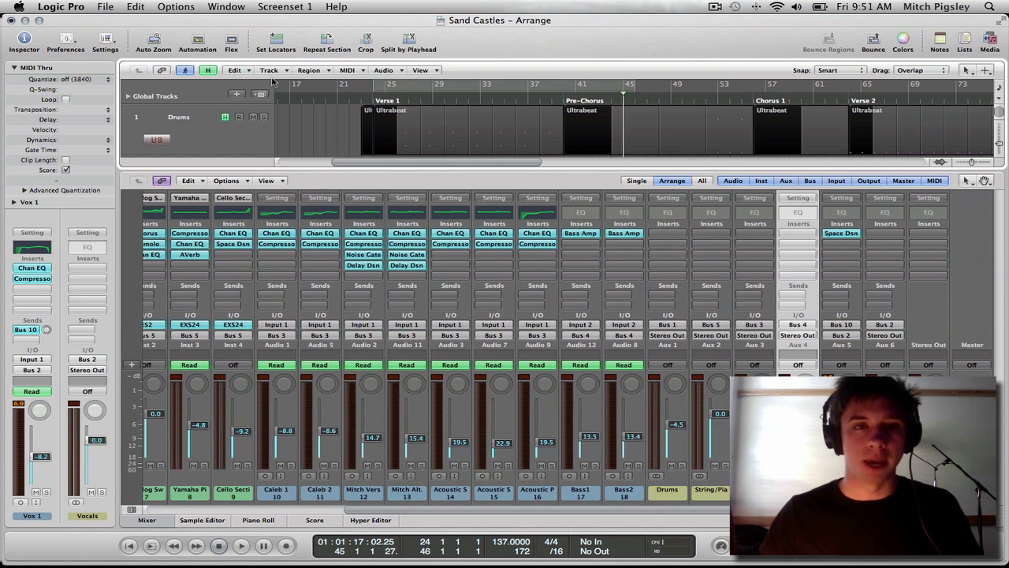
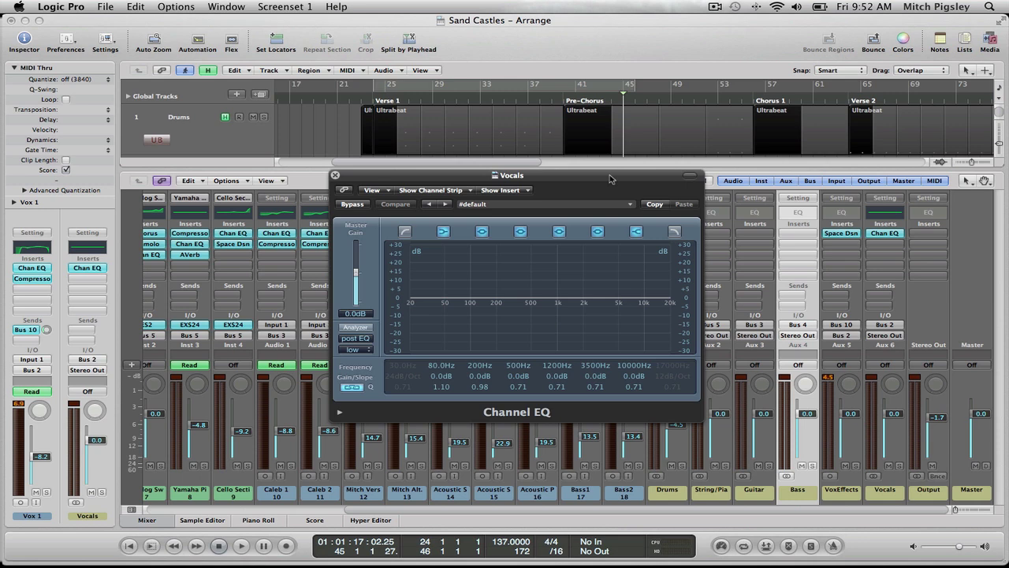
Step: Set the sixth band of the Vocals channel's Channel EQ to 2250 Hz with a gain of +4.0 dB
{"action": "left_click", "coordinate": [702, 500]}
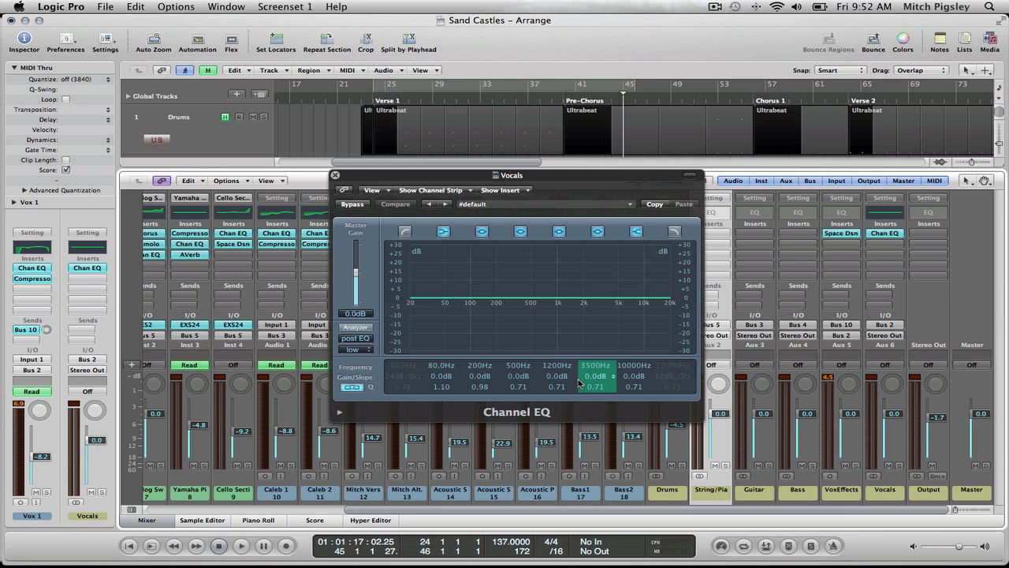
{"action": "left_click_drag", "start_coordinate": [582, 367], "coordinate": [597, 387]}
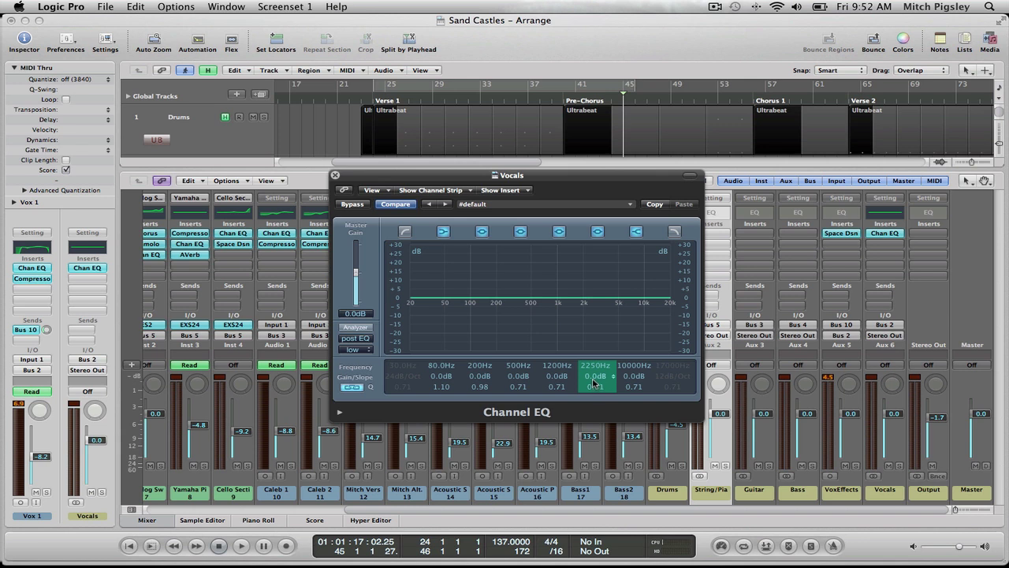
{"action": "left_click_drag", "start_coordinate": [597, 381], "coordinate": [615, 383]}
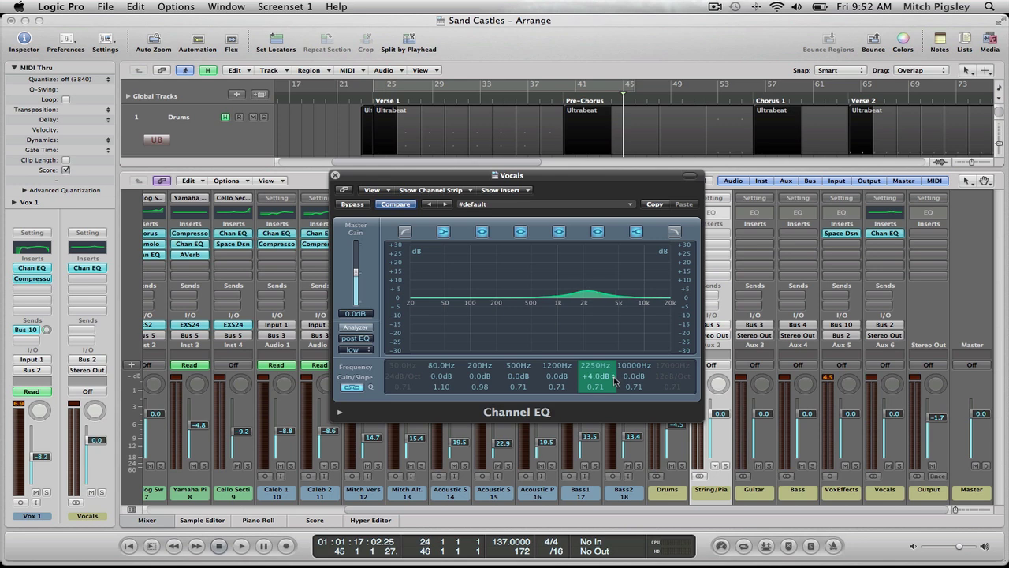
Step: Set the Q of the 2250 Hz band in the Vocals channel's Channel EQ to 1.10 and close the EQ
{"action": "left_click_drag", "start_coordinate": [499, 176], "coordinate": [569, 235]}
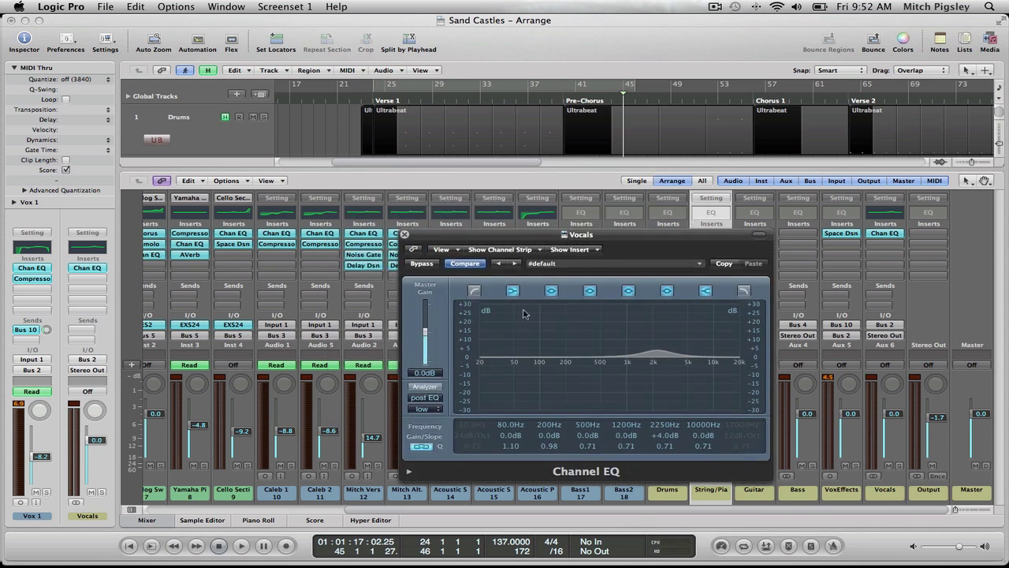
{"action": "left_click_drag", "start_coordinate": [664, 450], "coordinate": [666, 442]}
{"action": "left_click_drag", "start_coordinate": [440, 237], "coordinate": [382, 157]}
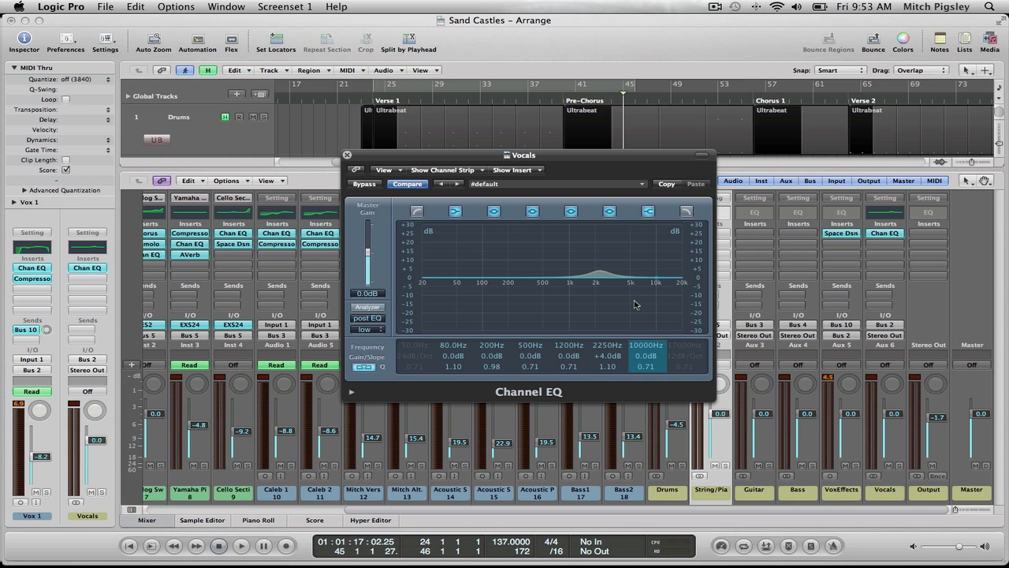
{"action": "left_click_drag", "start_coordinate": [543, 154], "coordinate": [620, 156]}
{"action": "left_click", "coordinate": [426, 157]}
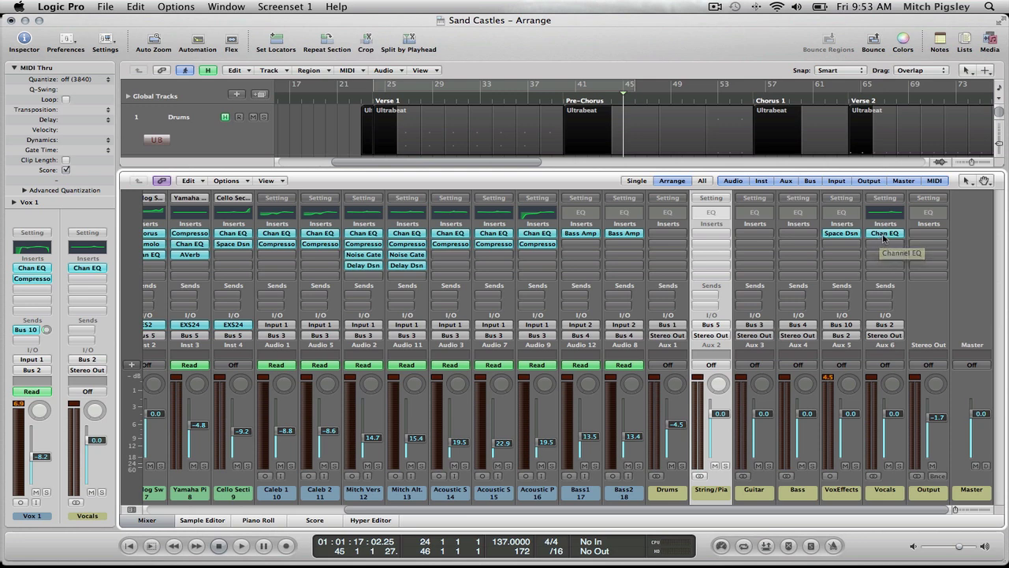
Step: Give the Bass, Drums, String/Piano and Guitar submixes a copy of the Vocals channel's Channel EQ with the 2250 Hz band's gain lowered
{"action": "left_click_drag", "start_coordinate": [883, 234], "coordinate": [800, 234]}
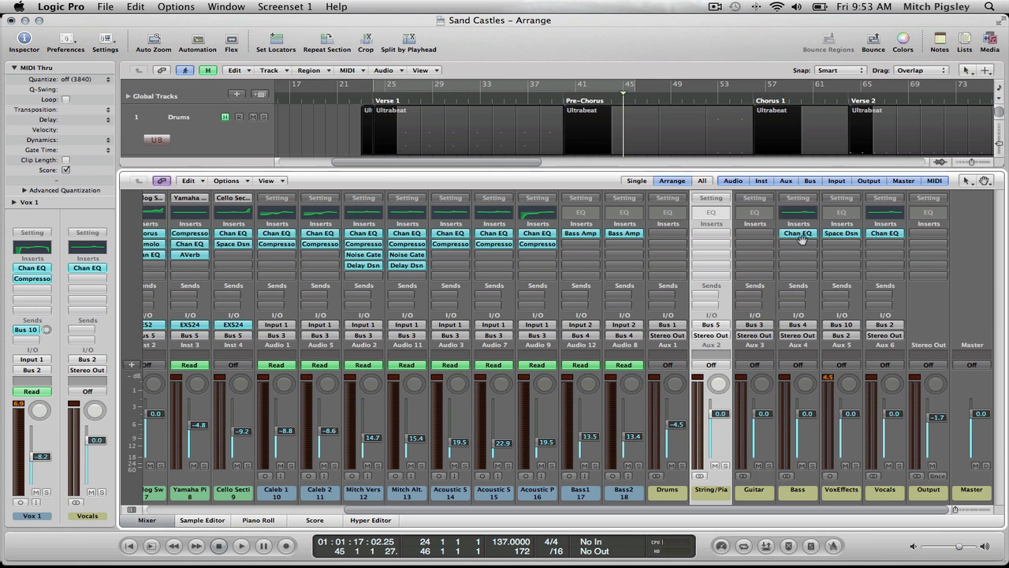
{"action": "left_click", "coordinate": [800, 234]}
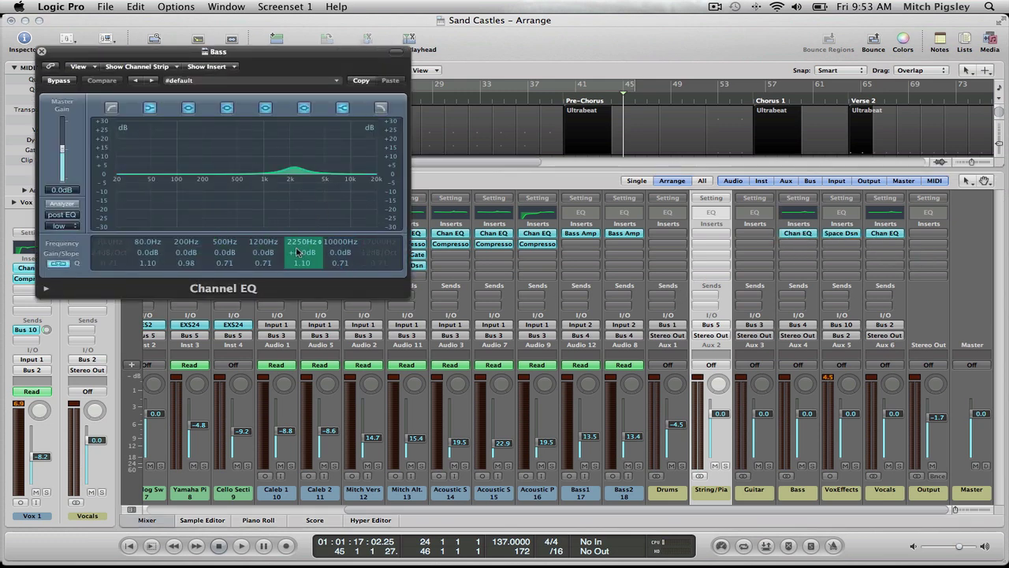
{"action": "mouse_move", "coordinate": [298, 260]}
{"action": "left_mouse_down"}
{"action": "mouse_move", "coordinate": [309, 258]}
{"action": "mouse_move", "coordinate": [308, 274]}
{"action": "left_mouse_up"}
{"action": "left_click", "coordinate": [42, 52]}
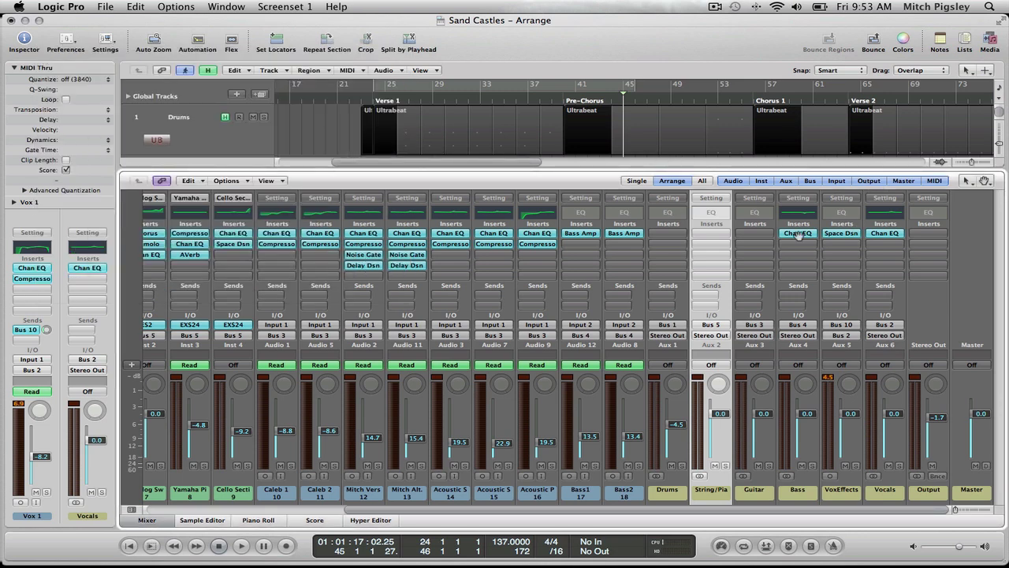
{"action": "left_click_drag", "start_coordinate": [797, 234], "coordinate": [667, 234]}
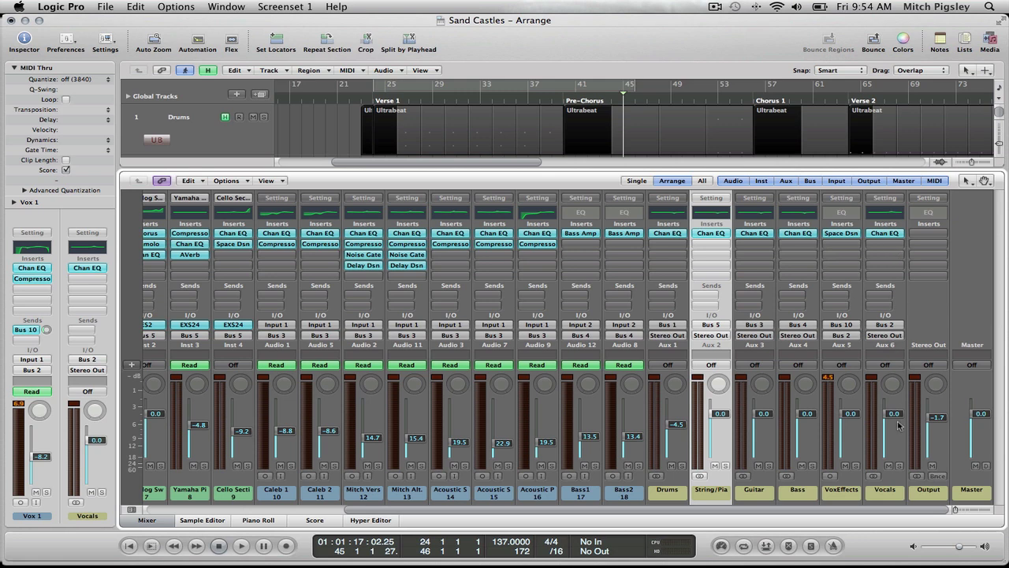
Step: Play the song from just before Verse 1 and lower the Vocals submix fader to -3.7 dB
{"action": "left_click_drag", "start_coordinate": [893, 416], "coordinate": [893, 417]}
{"action": "left_click", "coordinate": [360, 101]}
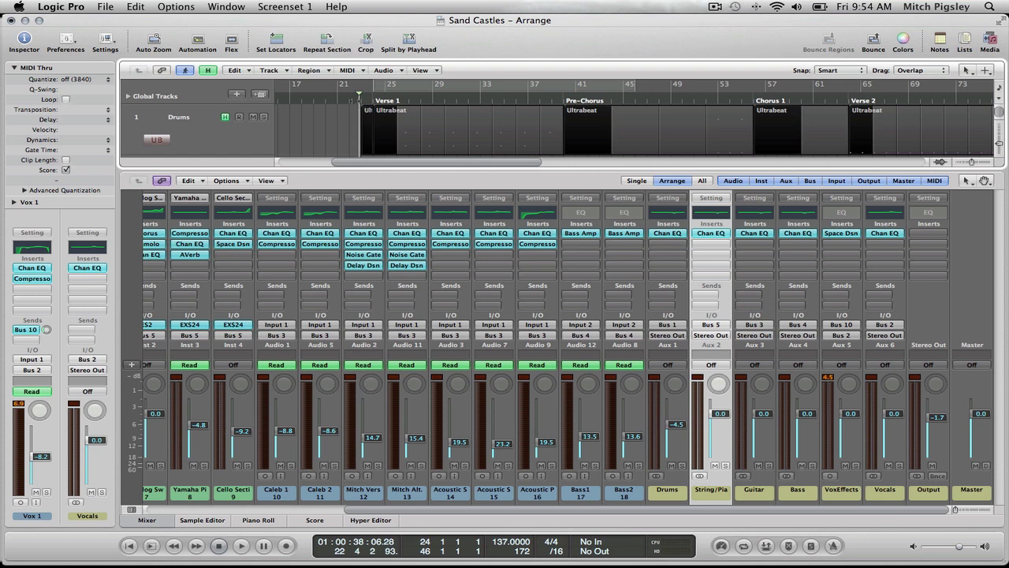
{"action": "key", "text": "space"}
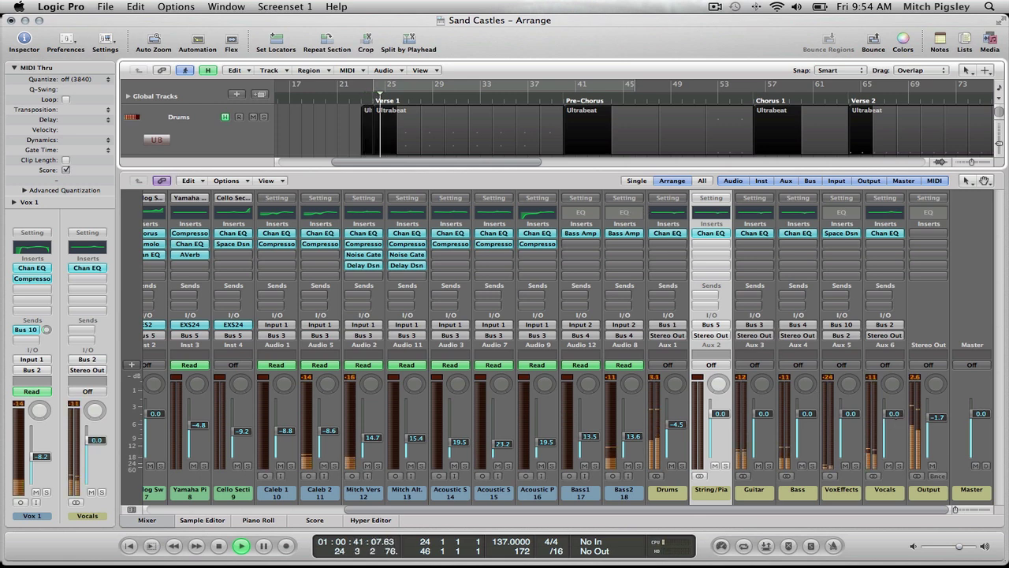
{"action": "left_click_drag", "start_coordinate": [897, 417], "coordinate": [899, 436]}
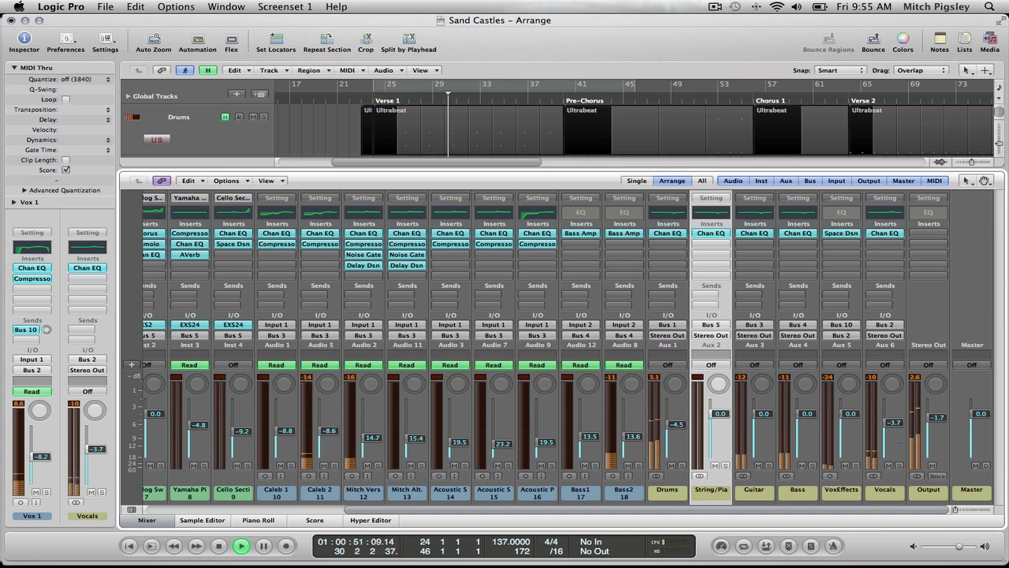
Step: Listen to the vocal balance from about bar 84 and at Chorus 2, with the Mixer hidden so the arrangement's vocal regions are visible
{"action": "scroll", "coordinate": [666, 110], "scroll_direction": "right", "scroll_amount": 5}
{"action": "scroll", "coordinate": [666, 110], "scroll_direction": "right", "scroll_amount": 3}
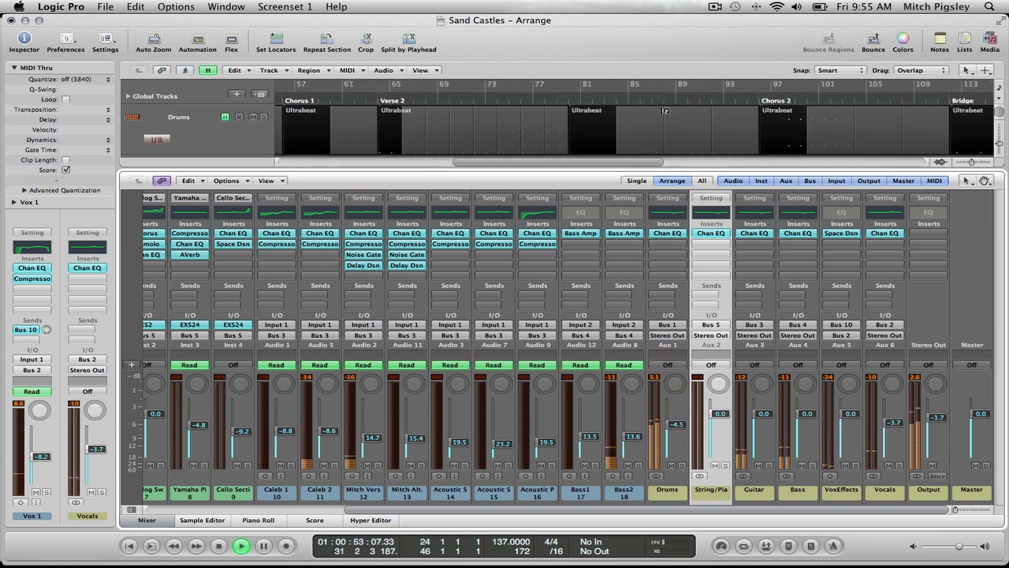
{"action": "left_click", "coordinate": [605, 86]}
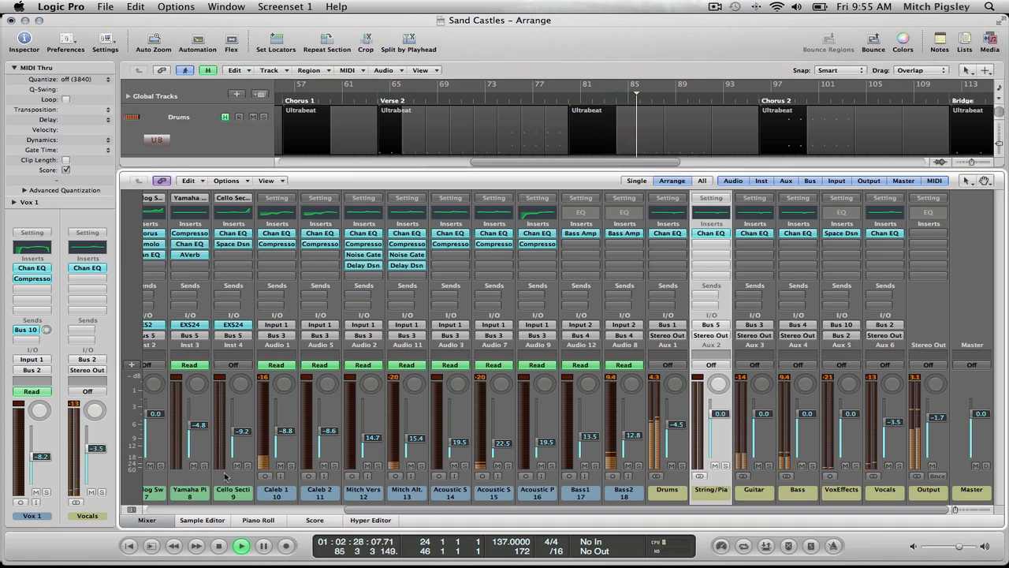
{"action": "key", "text": "x"}
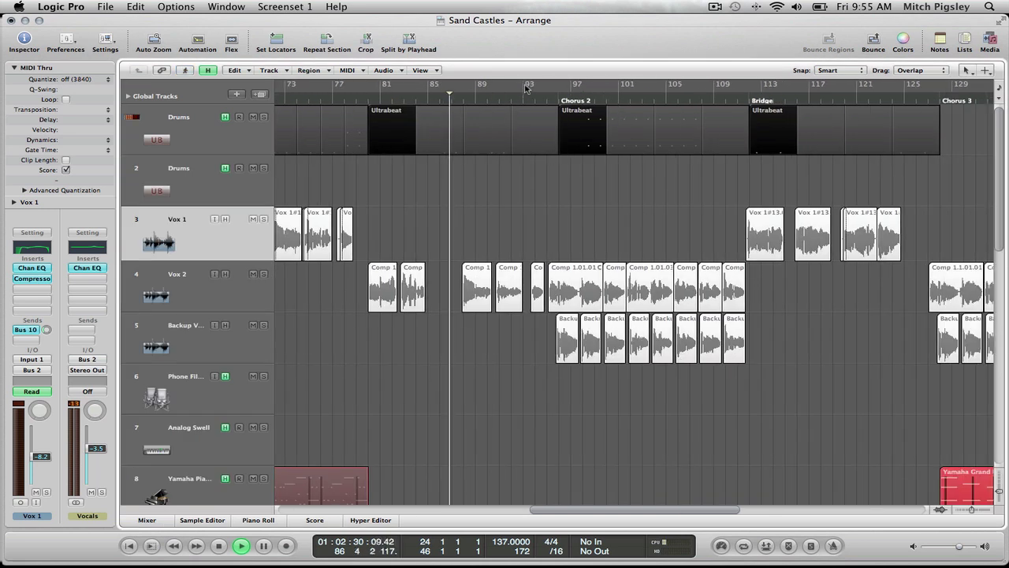
{"action": "left_click", "coordinate": [556, 98]}
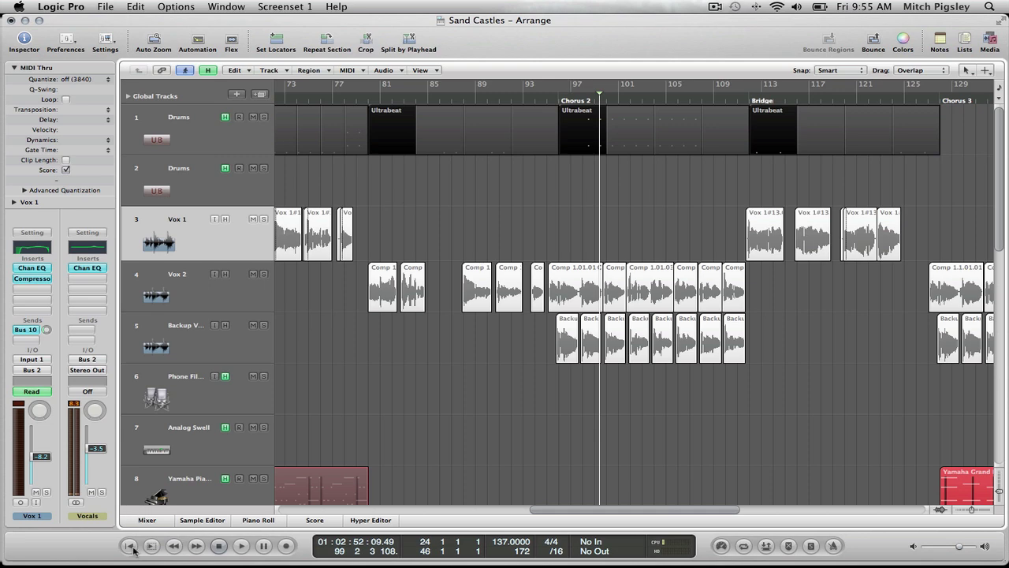
Step: Reopen the Mixer and look over the individual vocal channels and the submix channels
{"action": "left_click", "coordinate": [146, 522]}
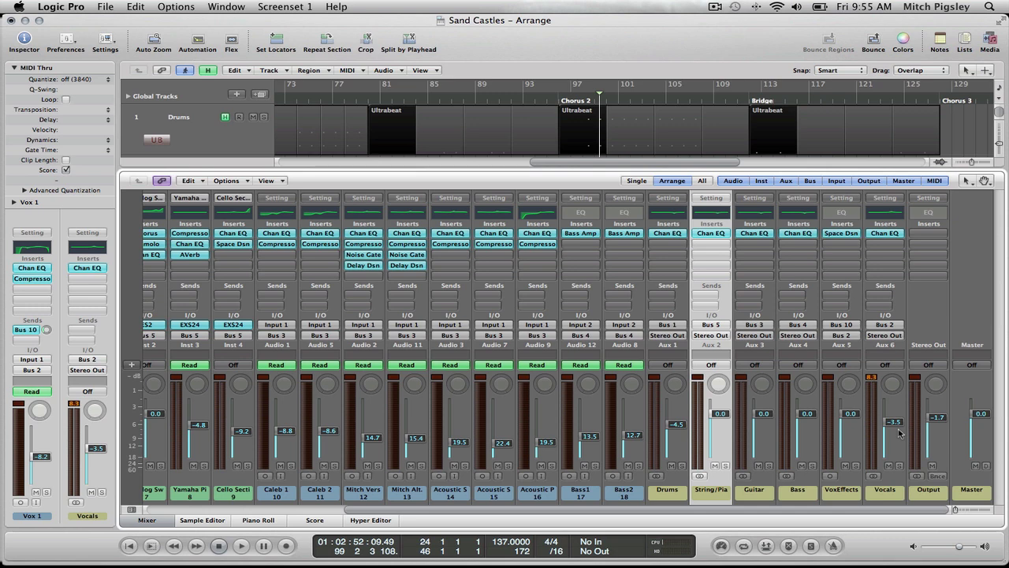
{"action": "scroll", "coordinate": [899, 432], "scroll_direction": "left", "scroll_amount": 6}
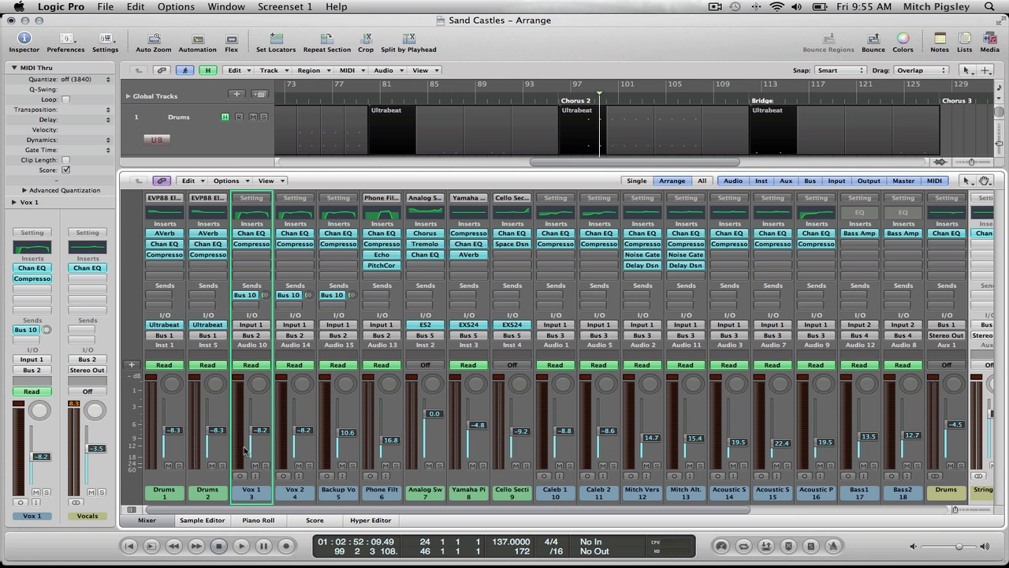
{"action": "scroll", "coordinate": [244, 451], "scroll_direction": "right", "scroll_amount": 6}
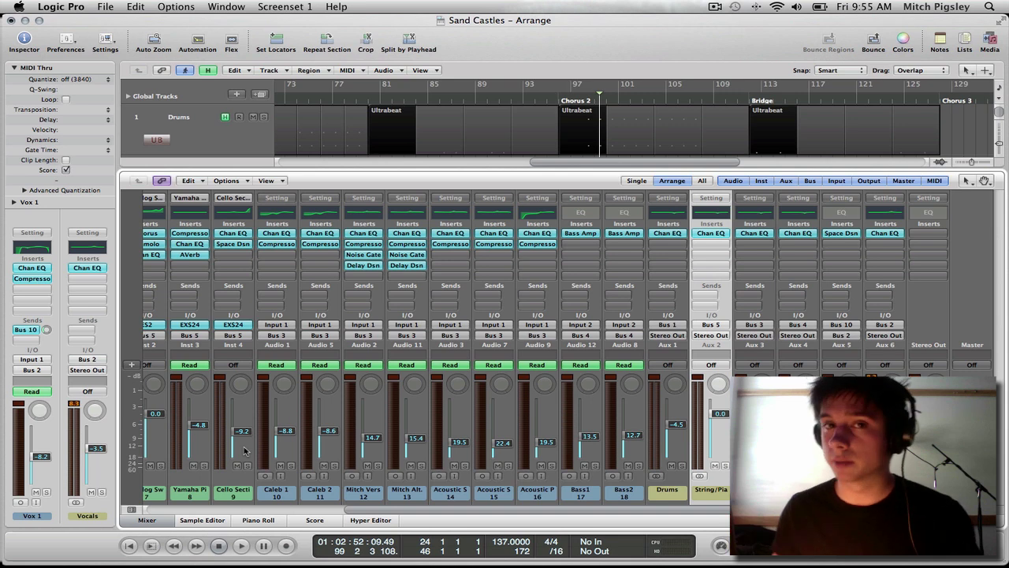